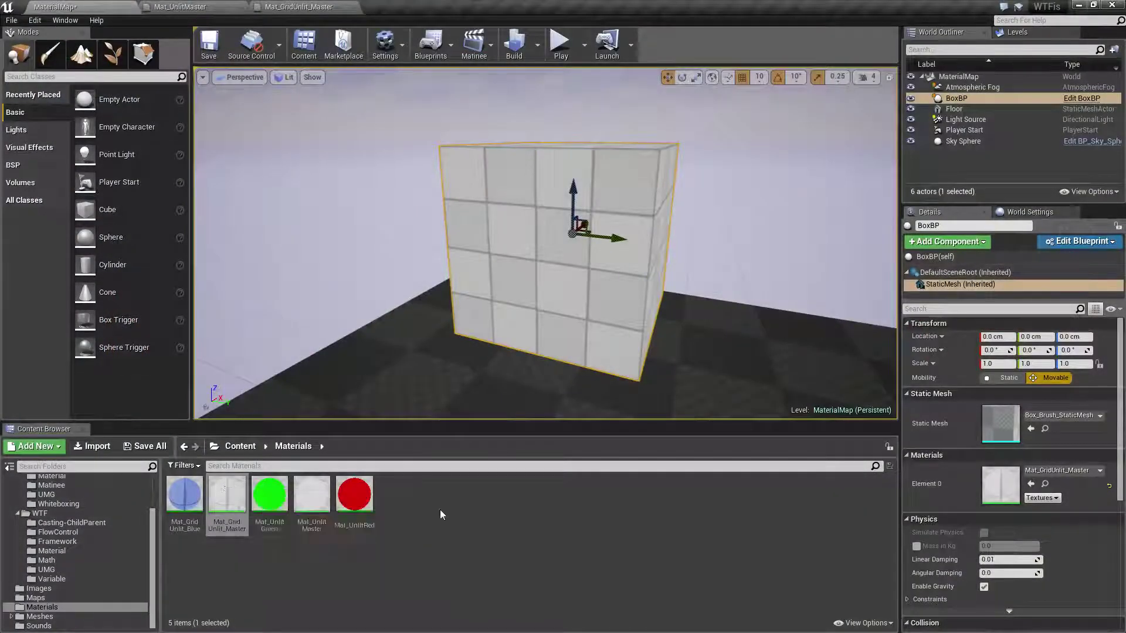
Fly the view around the box and select the floor to inspect the level.
{"action": "right_click_drag", "start_coordinate": [534, 340], "coordinate": [658, 308]}
{"action": "key", "text": "d"}
{"action": "key", "text": "a"}
{"action": "key", "text": "w"}
{"action": "key", "text": "s"}
{"action": "left_click", "coordinate": [567, 363]}
{"action": "key", "text": "d"}
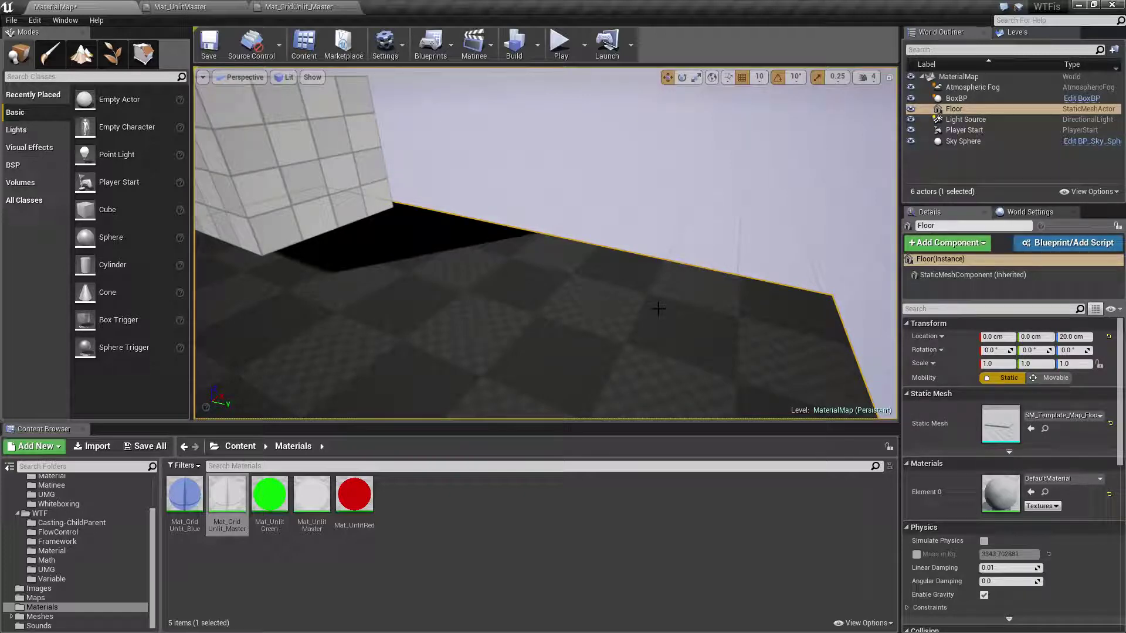
{"action": "right_click_drag", "start_coordinate": [579, 326], "coordinate": [455, 285]}
Drag Mat_GridUnlit_Blue onto the floor, replacing DefaultMaterial, and swing the view across it.
{"action": "left_click", "coordinate": [432, 235]}
{"action": "right_click_drag", "start_coordinate": [578, 263], "coordinate": [515, 307]}
{"action": "left_click_drag", "start_coordinate": [185, 495], "coordinate": [584, 345]}
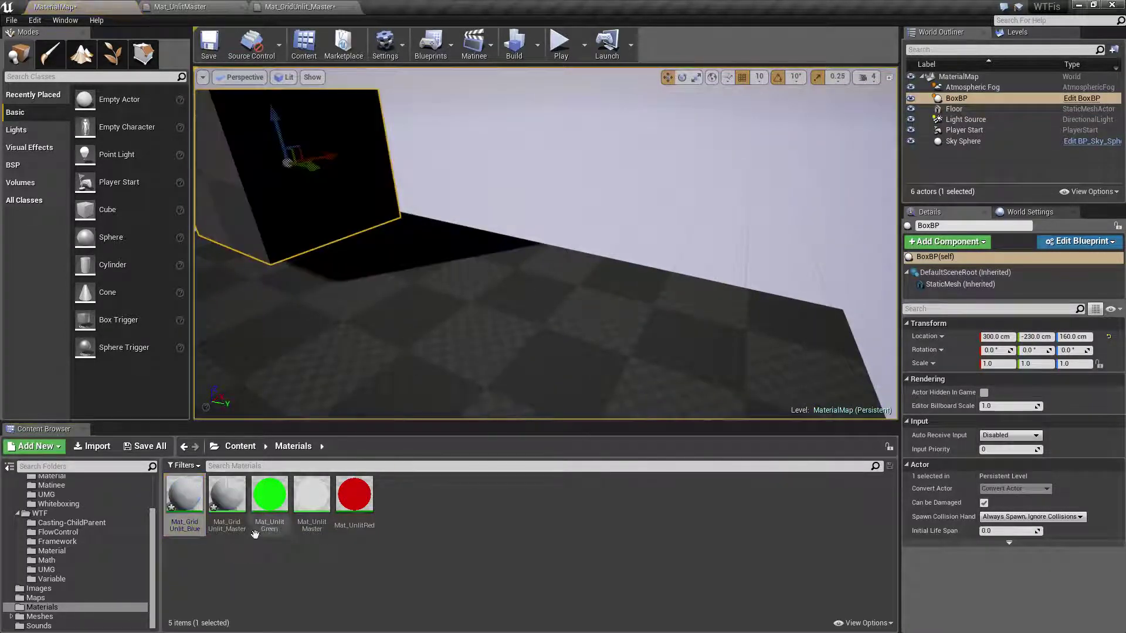
{"action": "right_click_drag", "start_coordinate": [557, 328], "coordinate": [481, 288]}
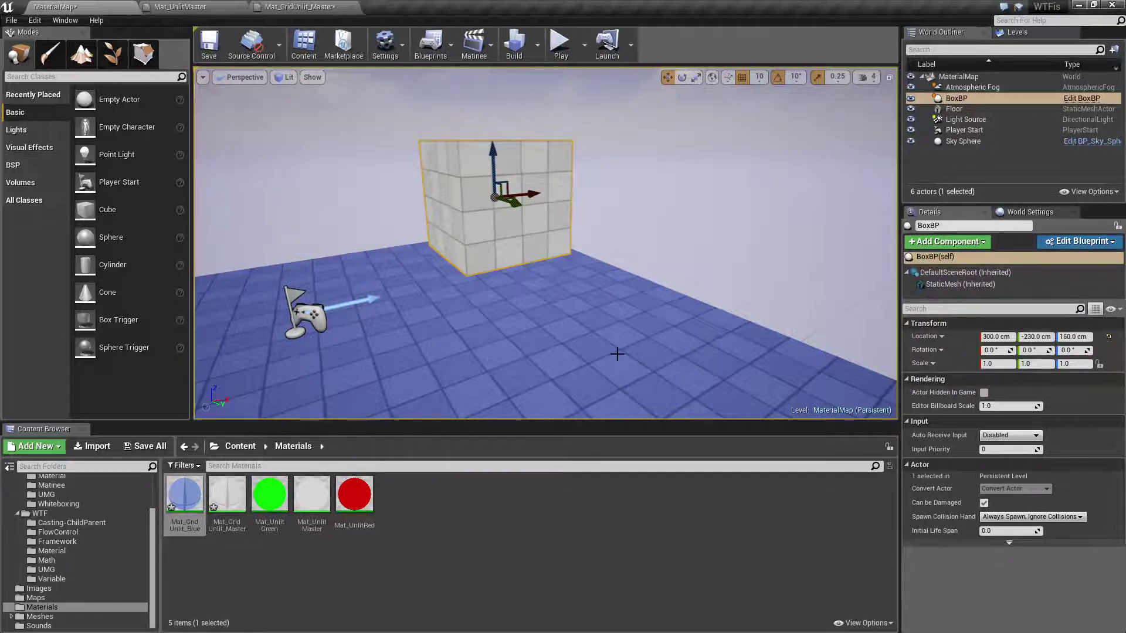
{"action": "right_click_drag", "start_coordinate": [546, 243], "coordinate": [590, 257]}
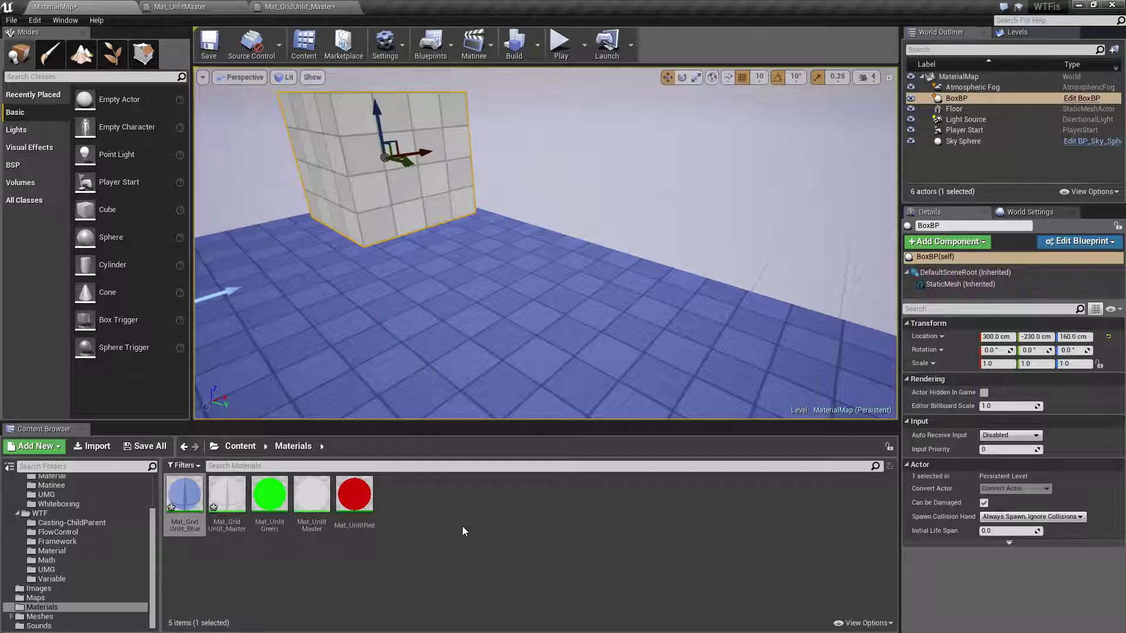
Select the Mat_GridUnlit_Master asset in the Content Browser.
{"action": "left_click", "coordinate": [229, 503]}
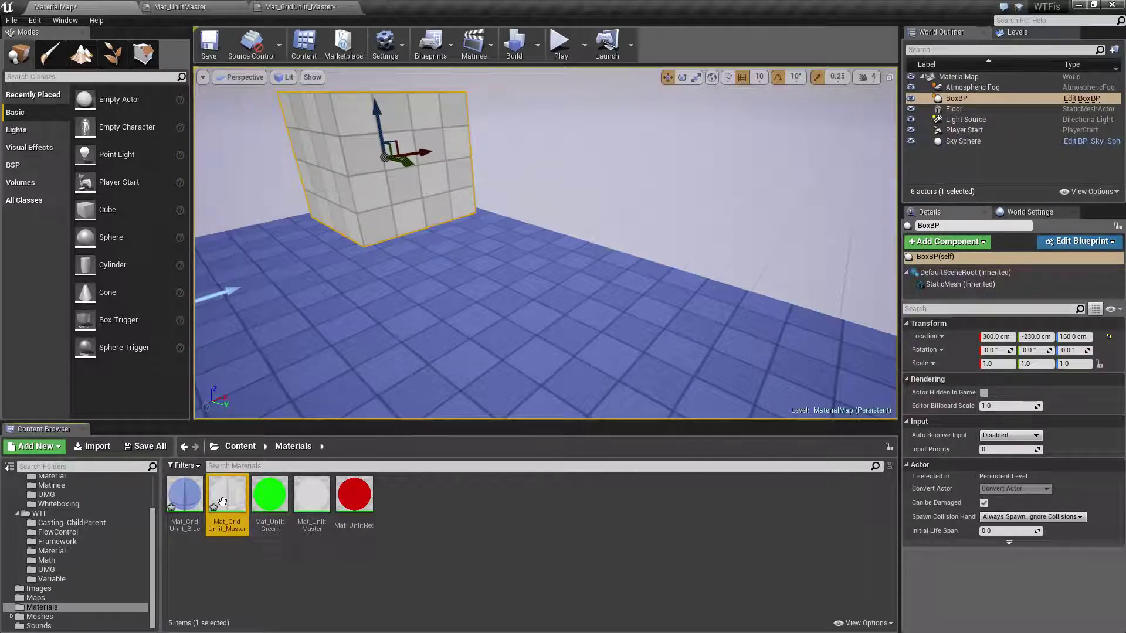
{"action": "mouse_move", "coordinate": [218, 502]}
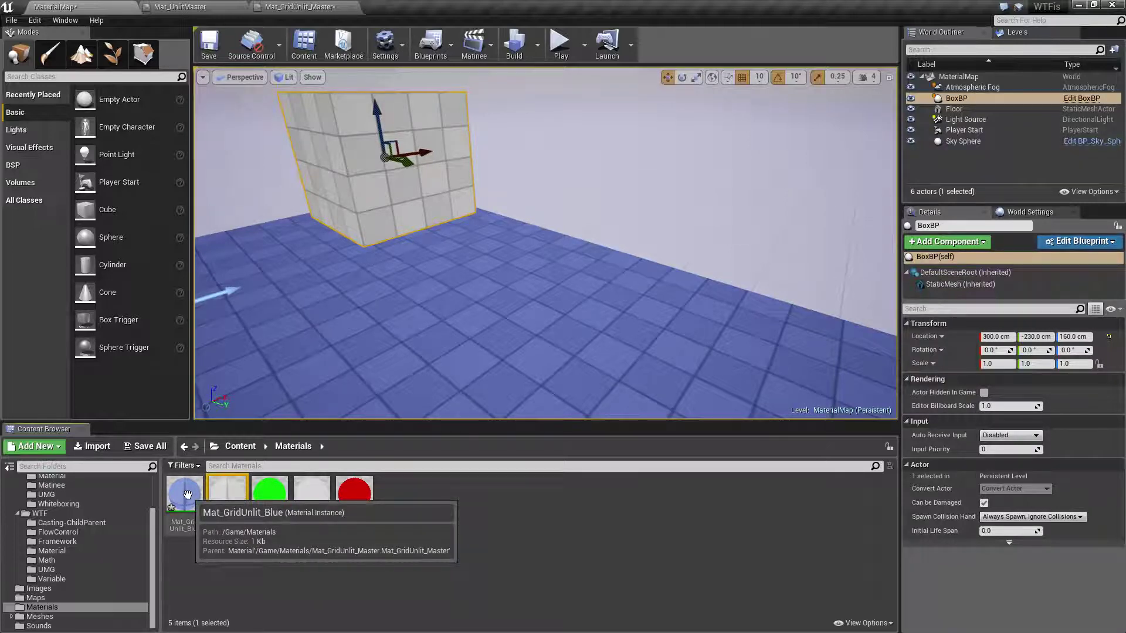
Open Mat_GridUnlit_Master, inspect its Color parameter node, then return to the MaterialMap level.
{"action": "double_click", "coordinate": [228, 499]}
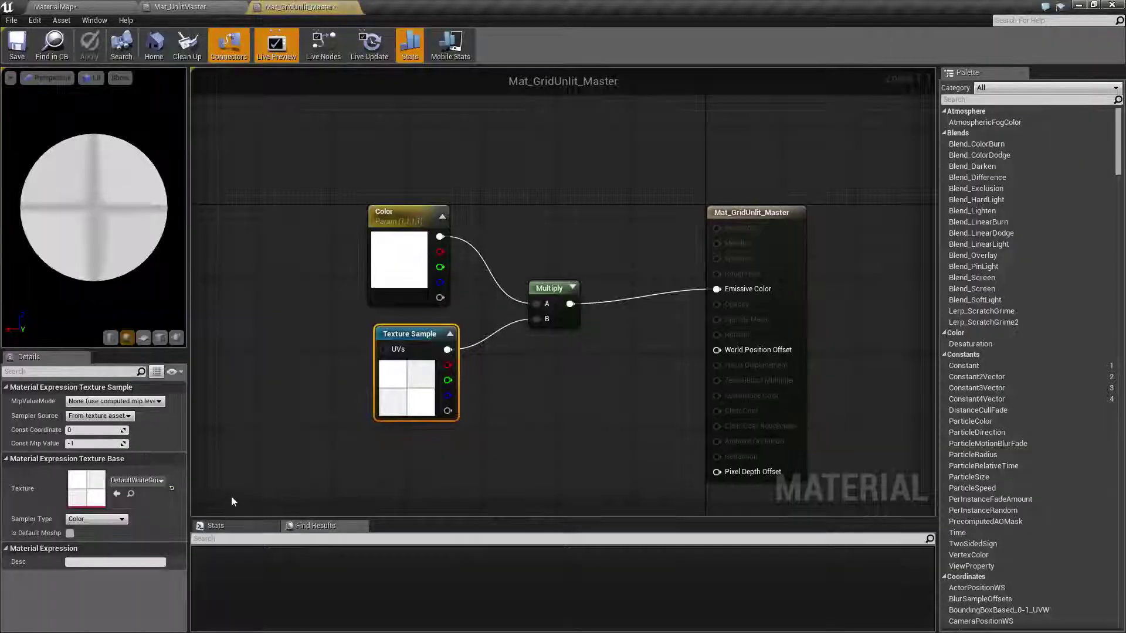
{"action": "right_click_drag", "start_coordinate": [280, 287], "coordinate": [259, 226]}
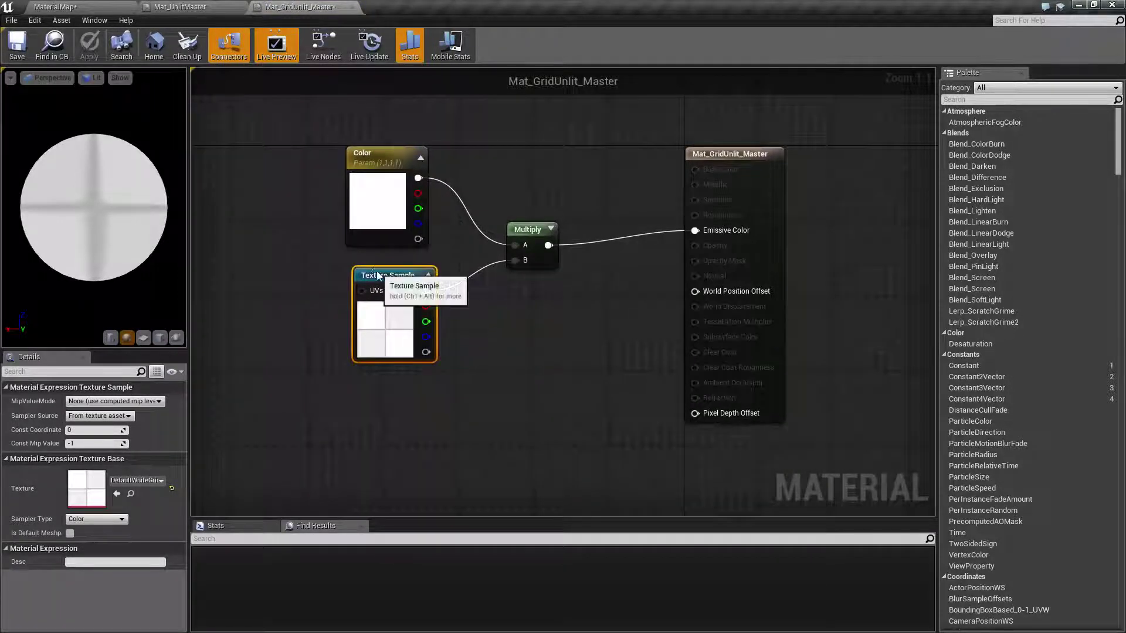
{"action": "left_click", "coordinate": [384, 163]}
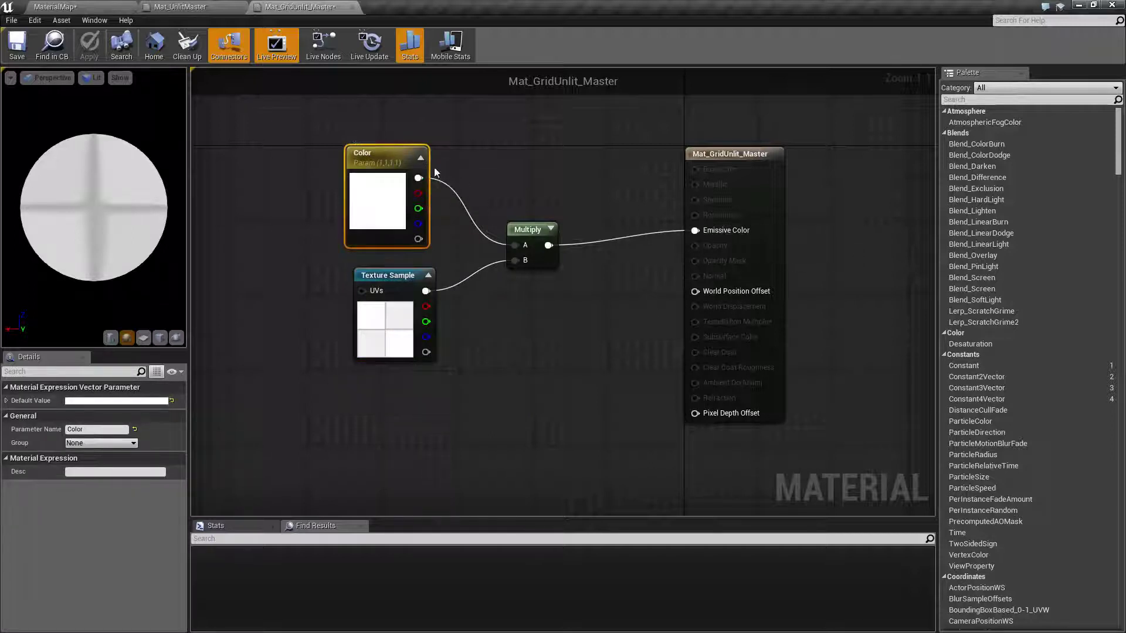
{"action": "left_click_drag", "start_coordinate": [382, 162], "coordinate": [393, 163]}
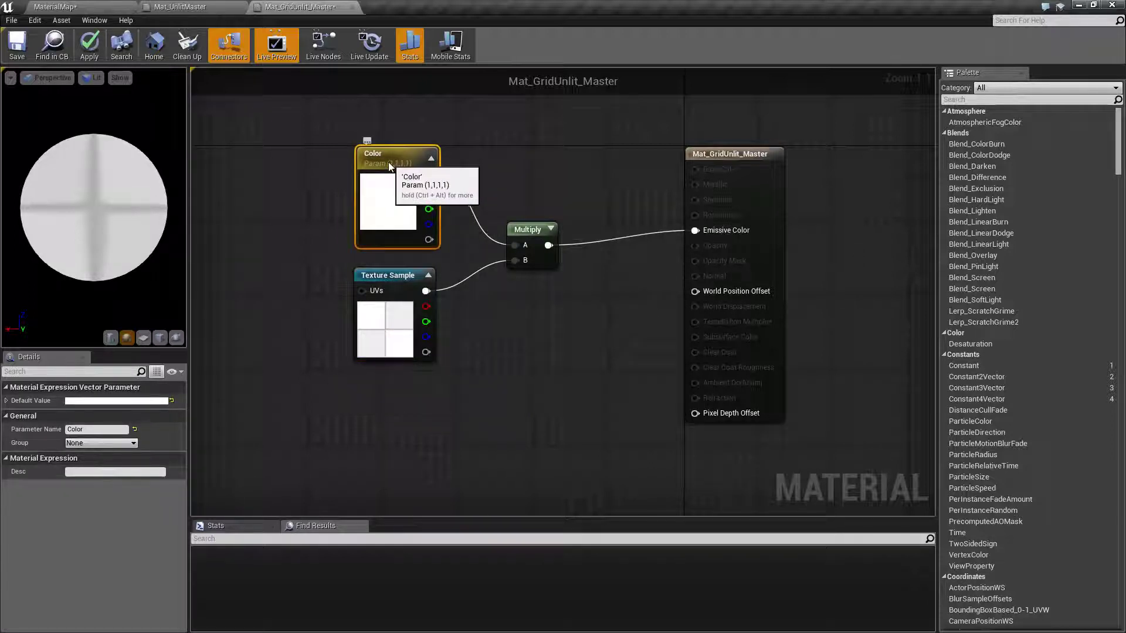
{"action": "left_click", "coordinate": [513, 151]}
{"action": "left_click", "coordinate": [175, 6]}
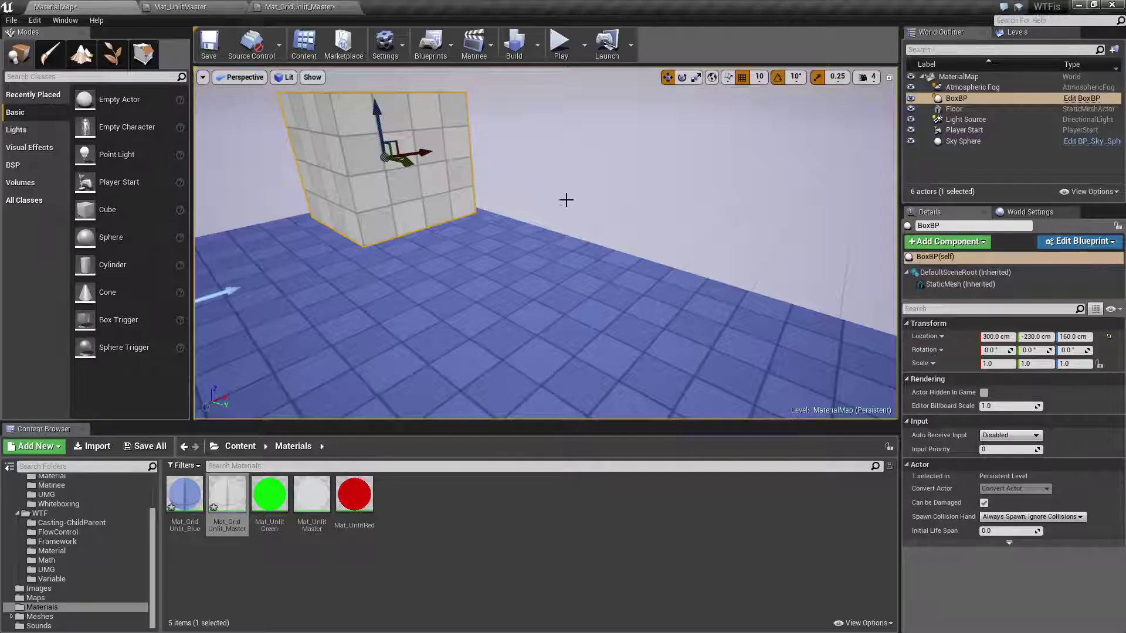
{"action": "mouse_move", "coordinate": [566, 200]}
{"action": "right_mouse_down"}
{"action": "mouse_move", "coordinate": [493, 168]}
{"action": "mouse_move", "coordinate": [576, 183]}
{"action": "right_mouse_up"}
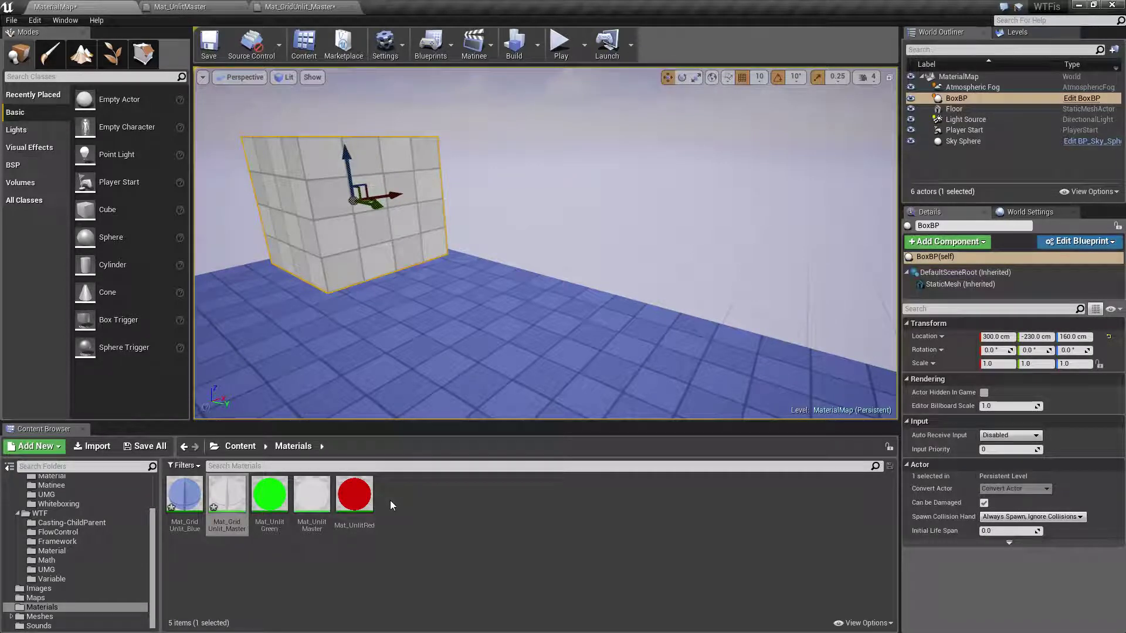
Create a material instance from Mat_GridUnlit_Master and name it Mat_GridUnlit_Red.
{"action": "left_click", "coordinate": [241, 584]}
{"action": "left_click", "coordinate": [225, 498]}
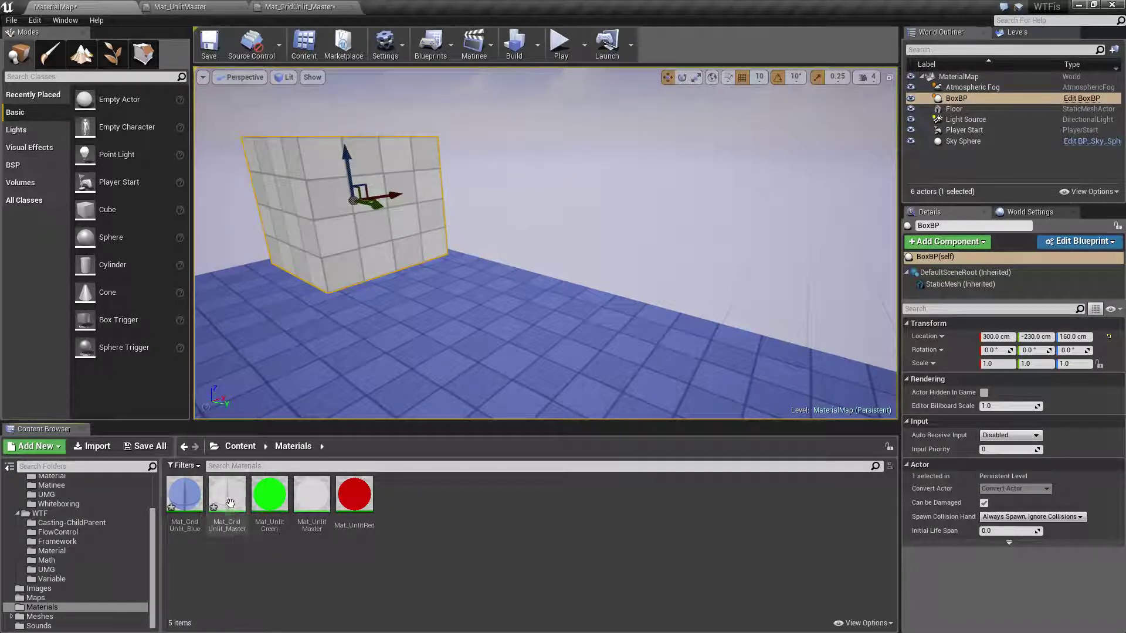
{"action": "right_click", "coordinate": [226, 498]}
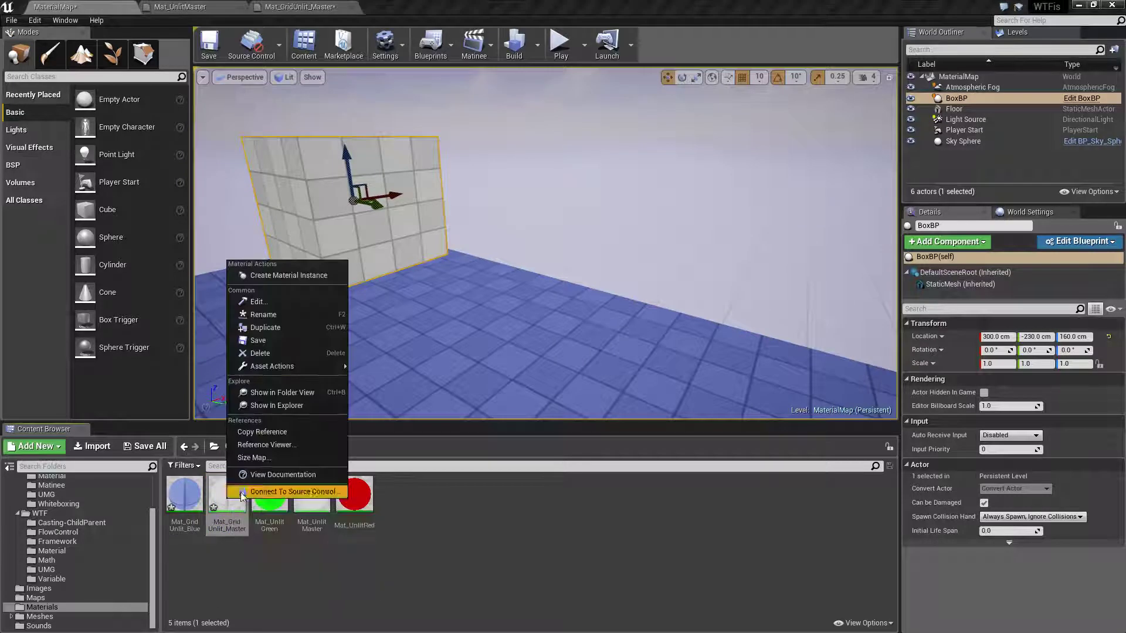
{"action": "left_click", "coordinate": [296, 275]}
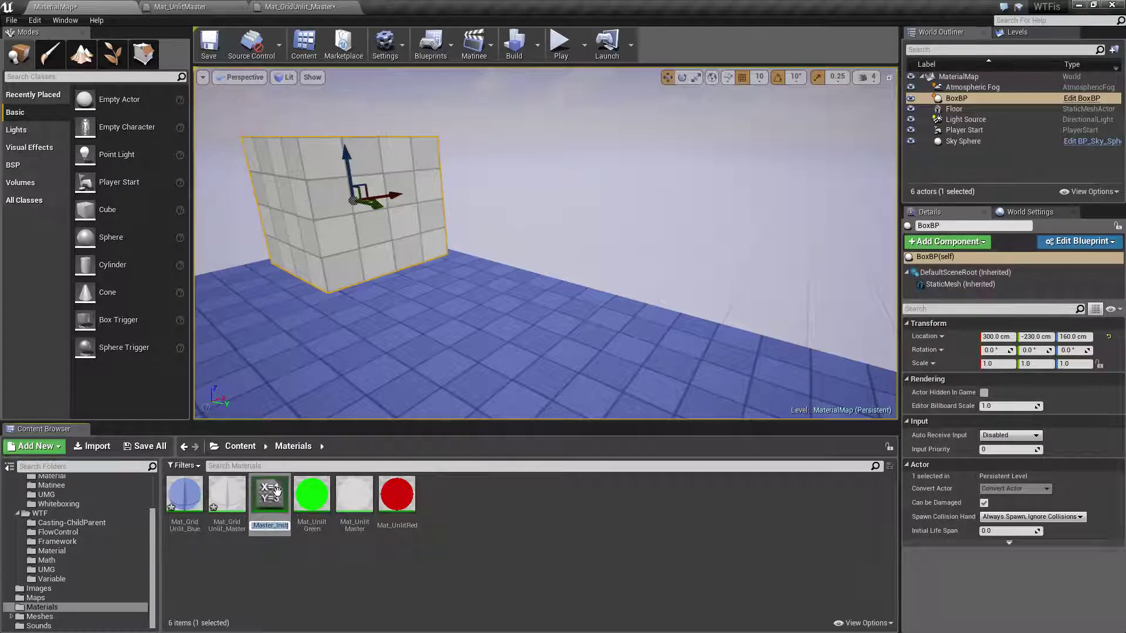
{"action": "key", "text": "Right"}
{"action": "key", "text": "BackSpace"}
{"action": "key", "text": "BackSpace"}
{"action": "key", "text": "BackSpace"}
{"action": "key", "text": "BackSpace"}
{"action": "key", "text": "BackSpace"}
{"action": "key", "text": "BackSpace"}
{"action": "type", "text": "Red"}
{"action": "key", "text": "Return"}
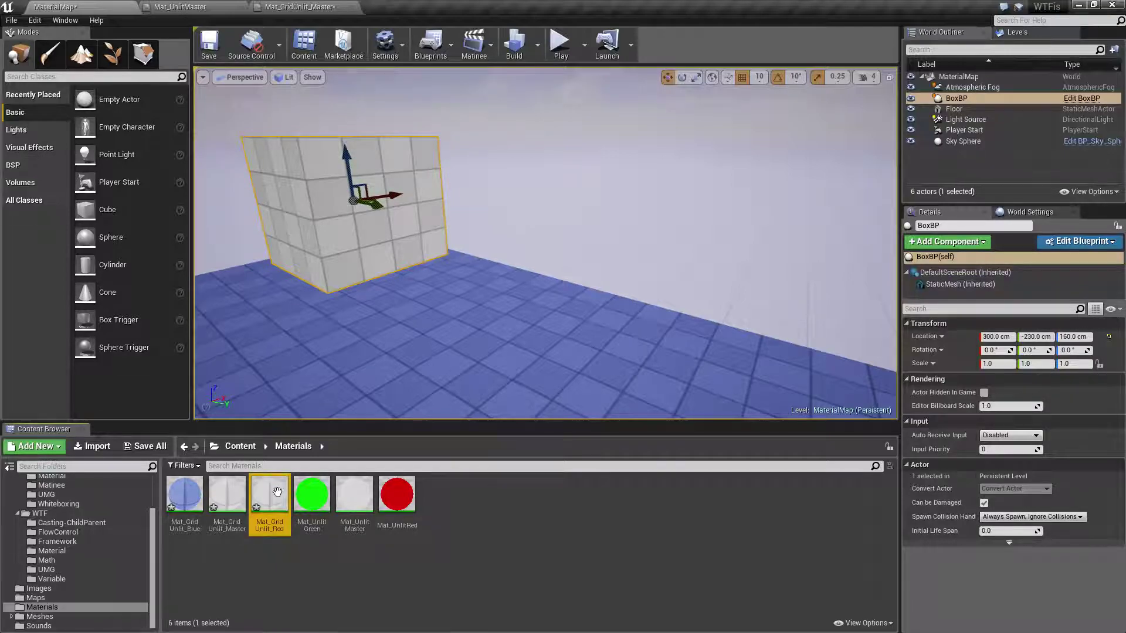
Open Mat_GridUnlit_Red and enable the override on its Color parameter.
{"action": "double_click", "coordinate": [277, 492]}
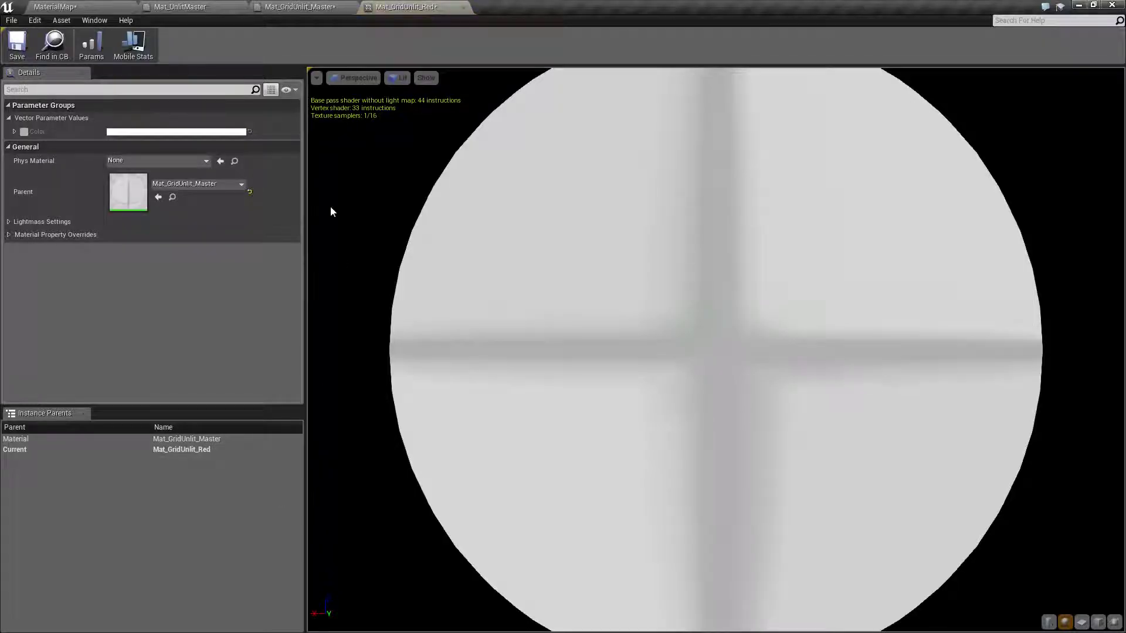
{"action": "left_click", "coordinate": [307, 4]}
{"action": "right_click_drag", "start_coordinate": [604, 301], "coordinate": [606, 354]}
{"action": "left_click", "coordinate": [399, 6]}
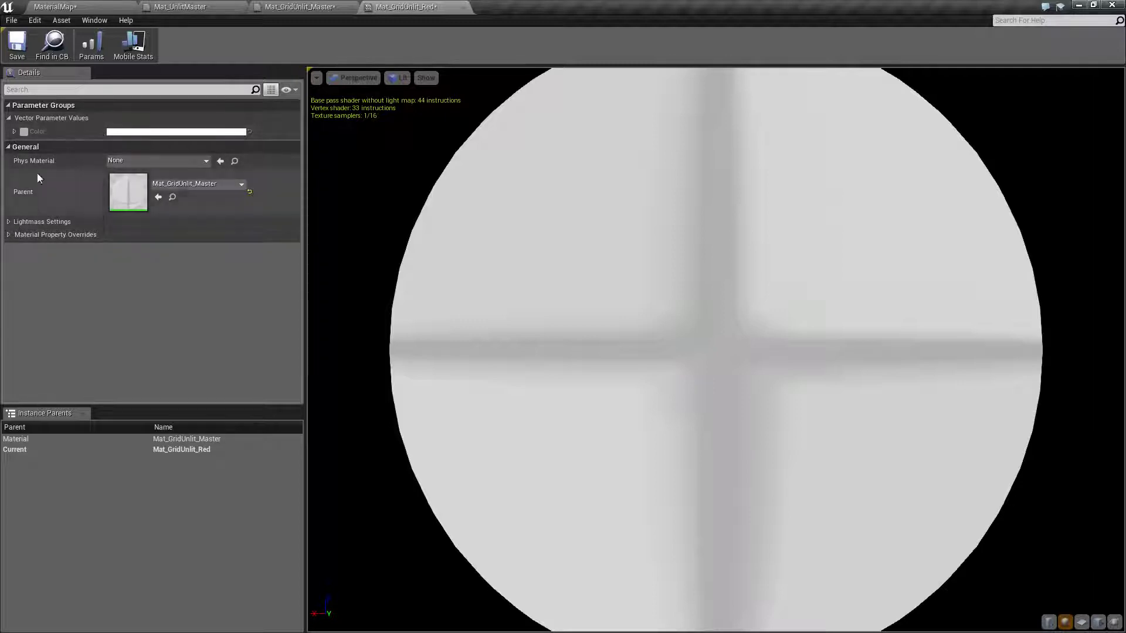
{"action": "left_click", "coordinate": [14, 132]}
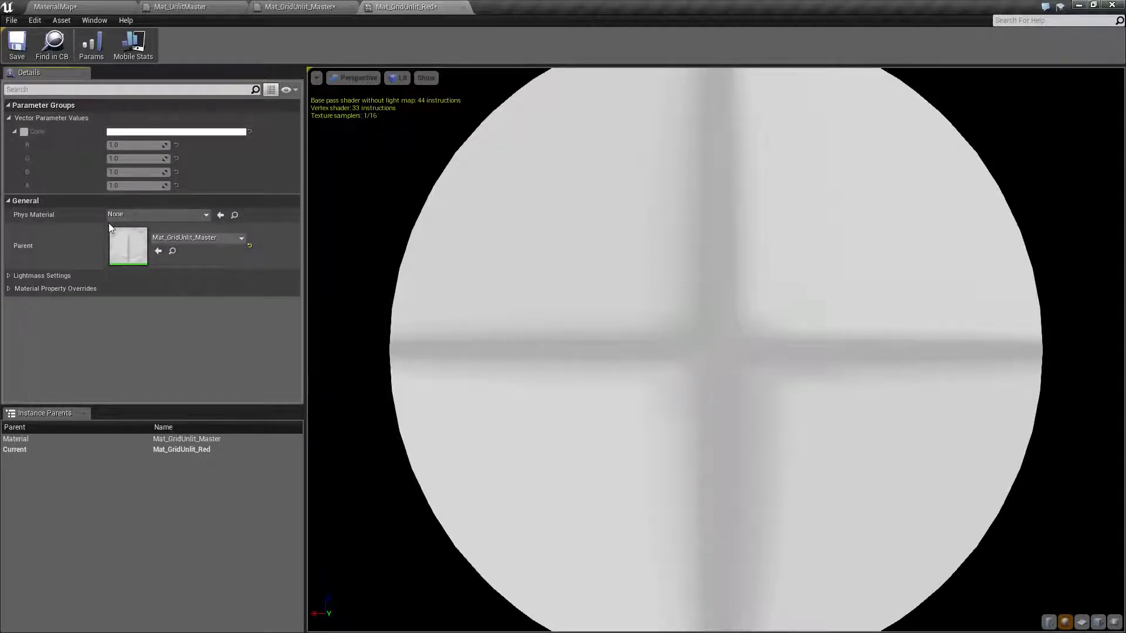
{"action": "left_click", "coordinate": [24, 131]}
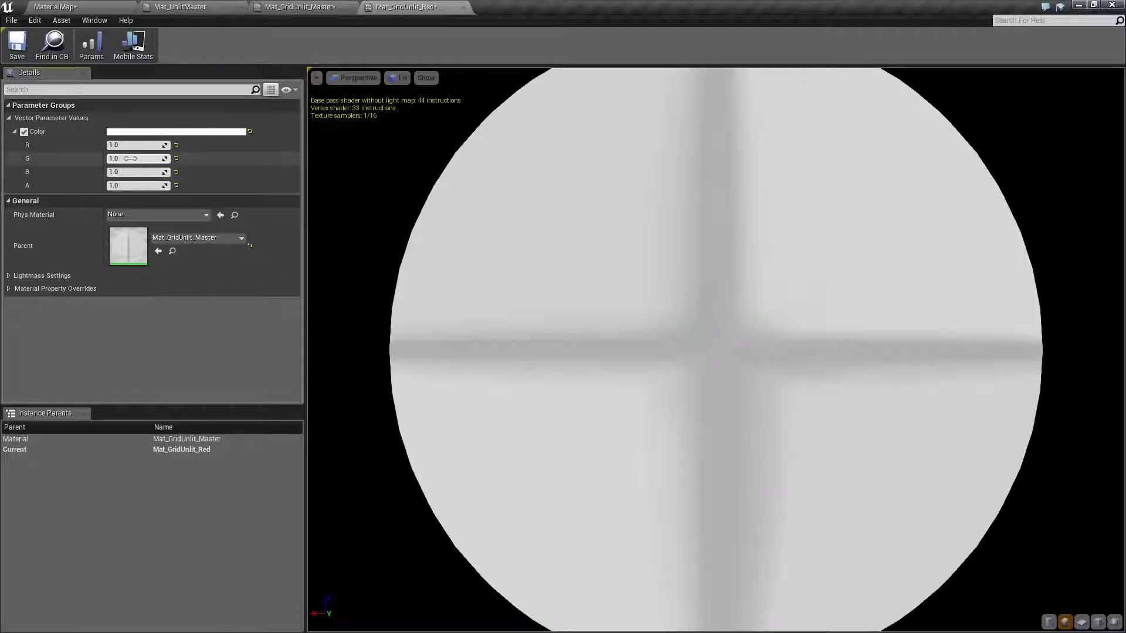
Set Color to dark red (R 0.61, G 0.023726, B 0.012075) and save the instance.
{"action": "left_click", "coordinate": [130, 158]}
{"action": "type", "text": "0"}
{"action": "key", "text": "Tab"}
{"action": "type", "text": "0"}
{"action": "key", "text": "Return"}
{"action": "left_click", "coordinate": [135, 132]}
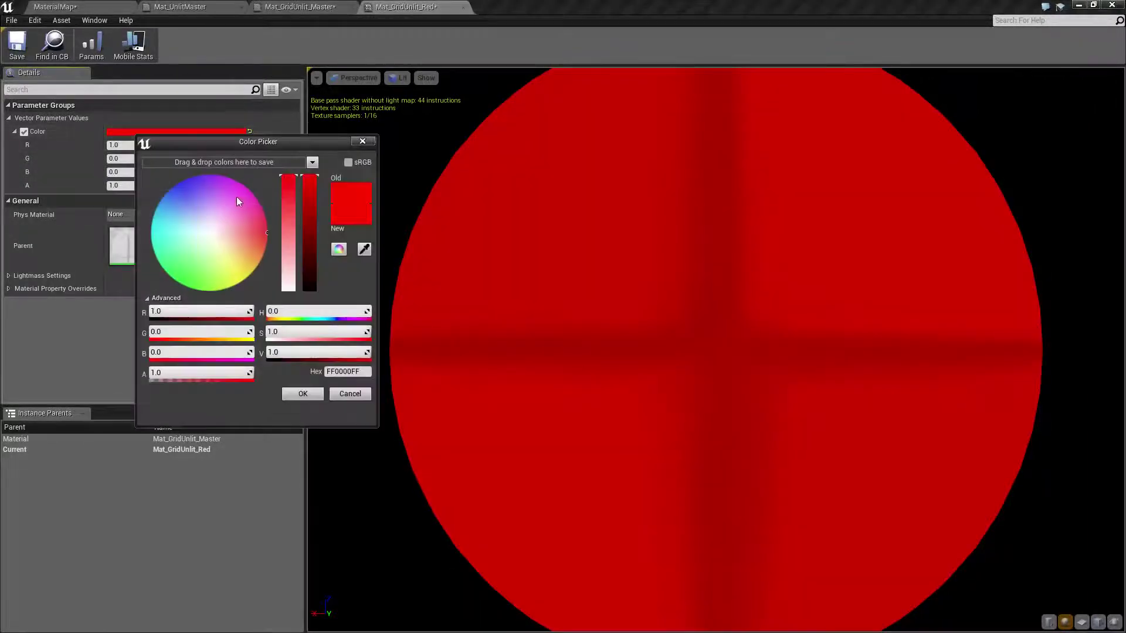
{"action": "left_click", "coordinate": [266, 234]}
{"action": "left_click_drag", "start_coordinate": [317, 209], "coordinate": [317, 220]}
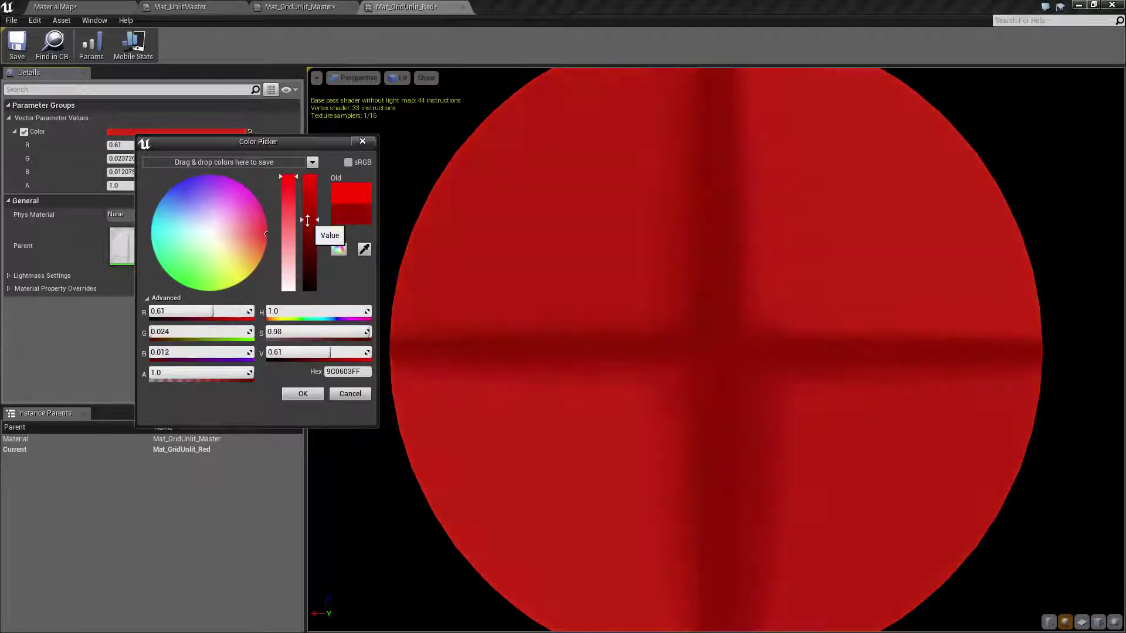
{"action": "left_click", "coordinate": [300, 396]}
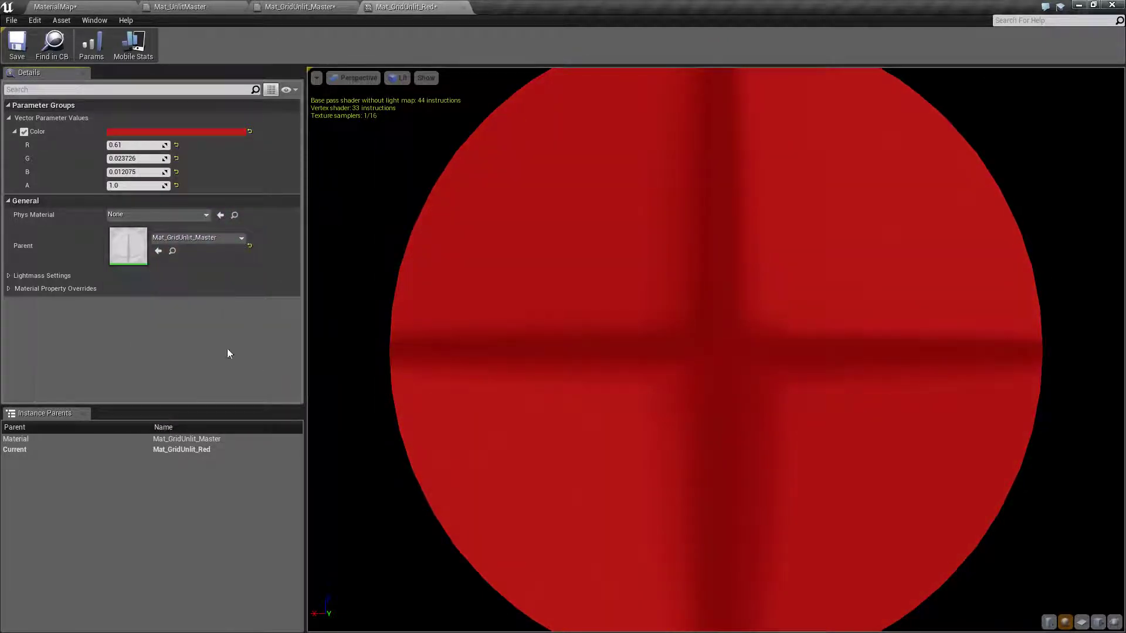
{"action": "left_click", "coordinate": [22, 52]}
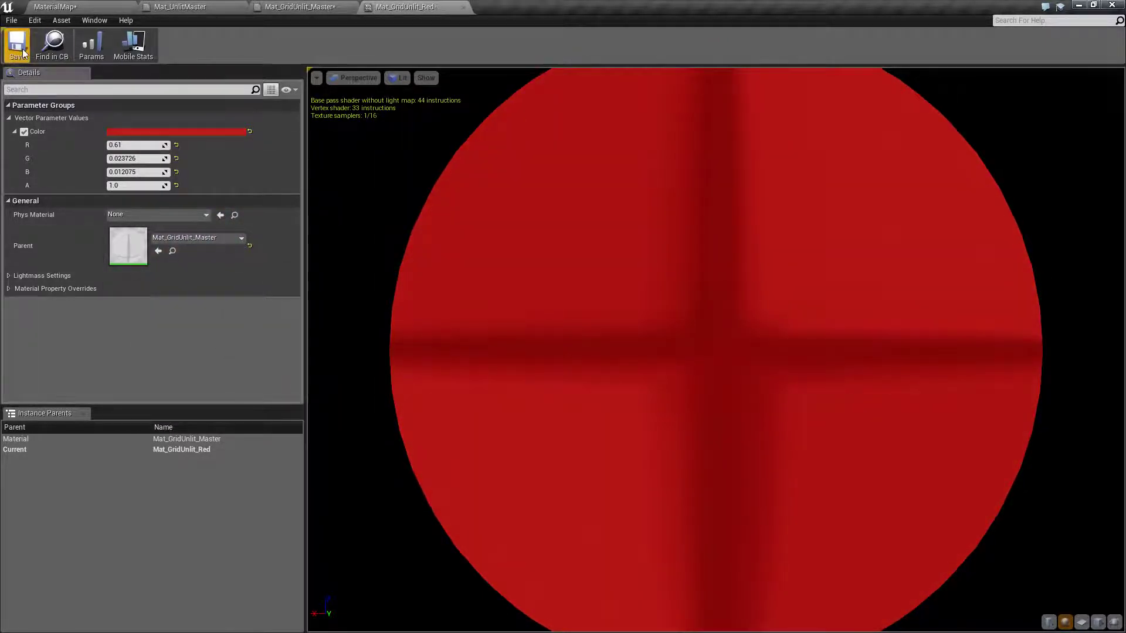
Close the Mat_GridUnlit_Red editor, return to the level, and try dragging the red material onto the box.
{"action": "left_click", "coordinate": [463, 7]}
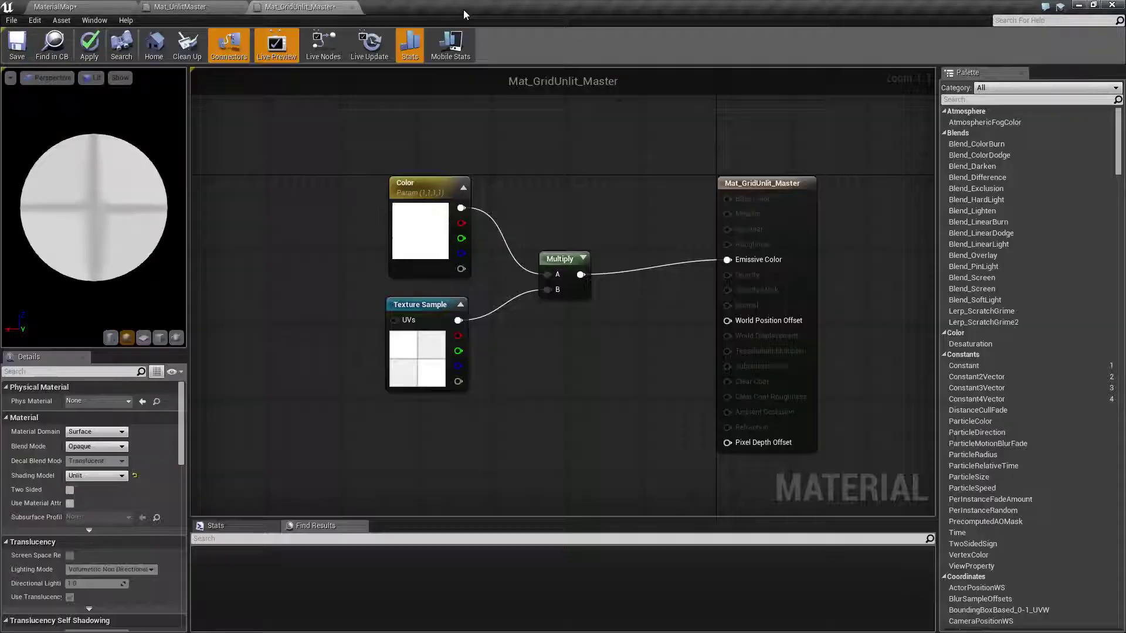
{"action": "left_click", "coordinate": [181, 7]}
{"action": "left_click", "coordinate": [98, 7]}
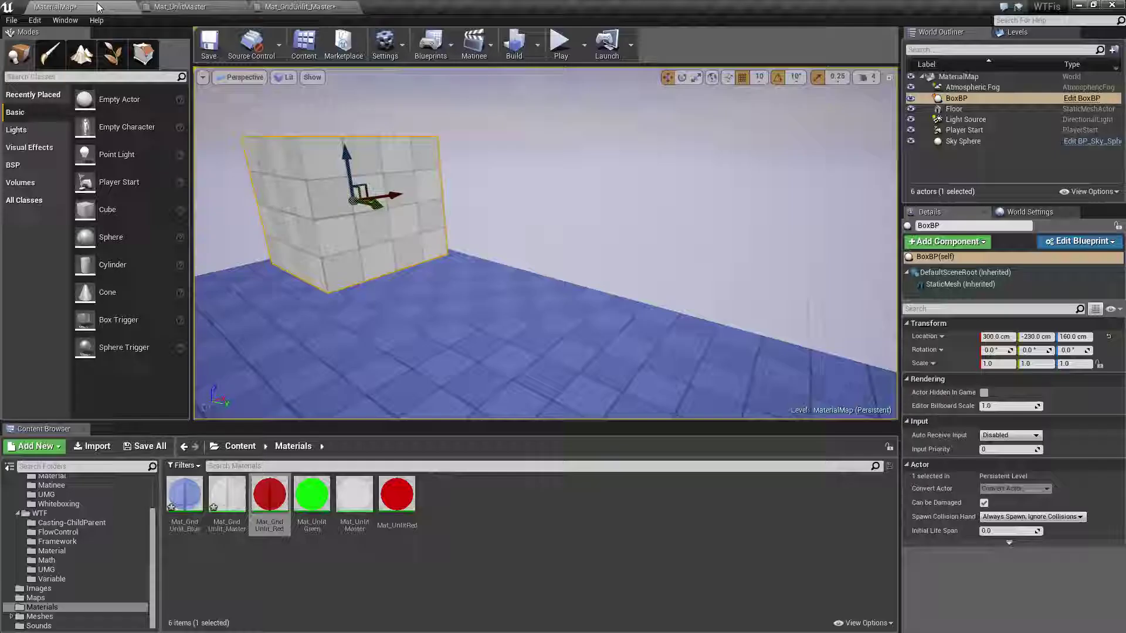
{"action": "left_click_drag", "start_coordinate": [269, 493], "coordinate": [346, 240]}
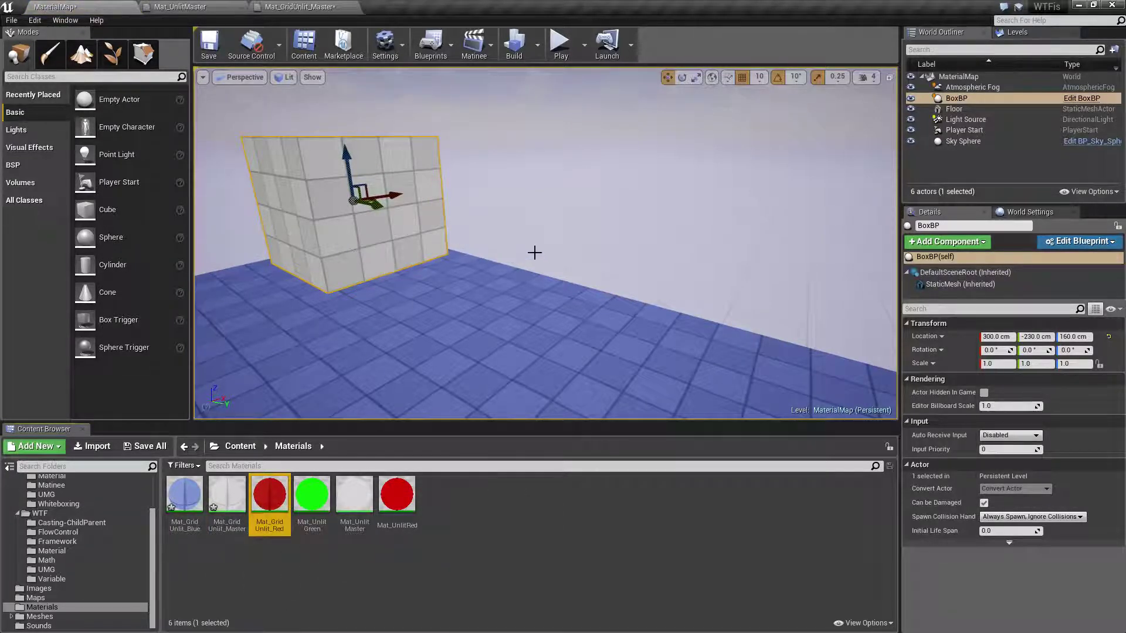
{"action": "key", "text": "f"}
{"action": "right_click_drag", "start_coordinate": [346, 240], "coordinate": [460, 225]}
{"action": "left_click_drag", "start_coordinate": [267, 498], "coordinate": [374, 311]}
{"action": "right_click_drag", "start_coordinate": [374, 312], "coordinate": [440, 293]}
{"action": "right_click_drag", "start_coordinate": [480, 328], "coordinate": [492, 331]}
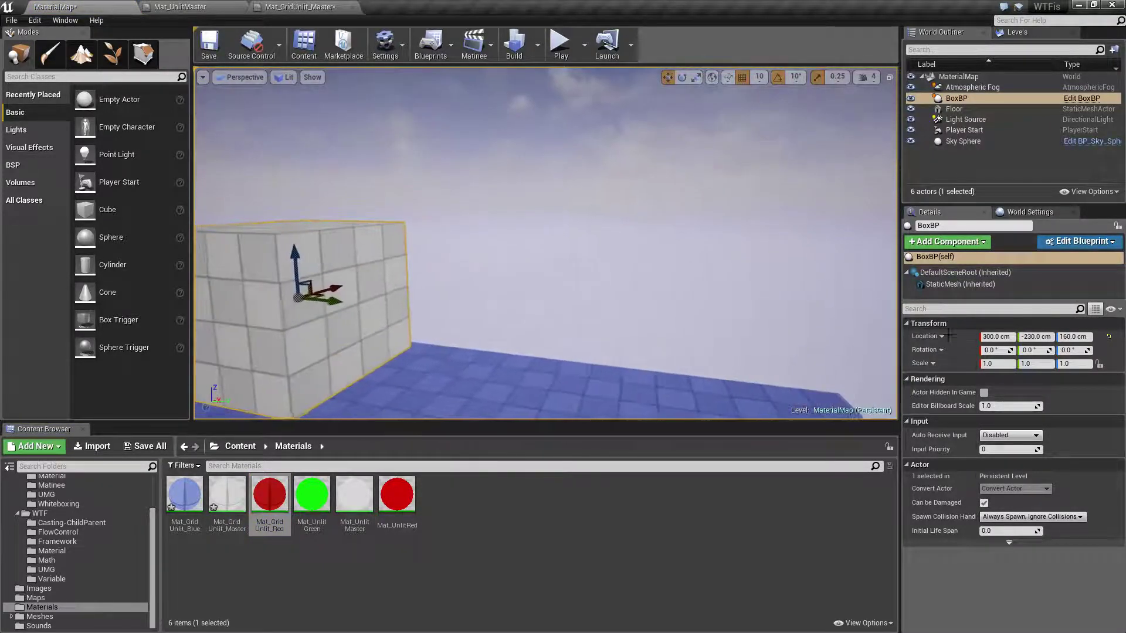
Assign Mat_GridUnlit_Red to Element 0 of the box's static mesh component.
{"action": "left_click", "coordinate": [959, 283]}
{"action": "left_click", "coordinate": [1058, 470]}
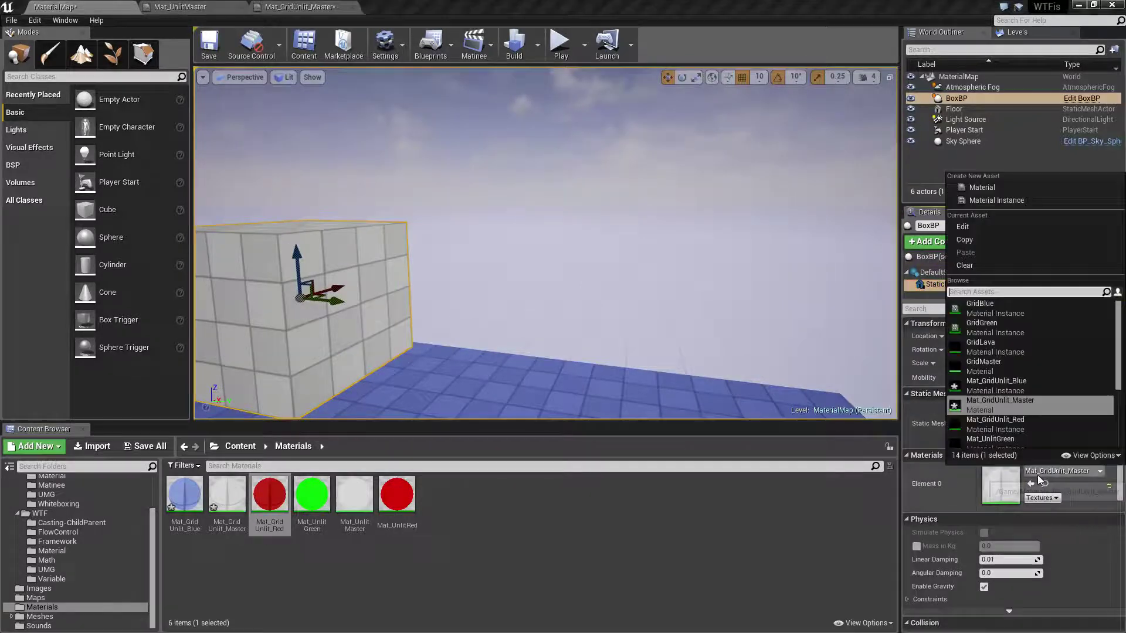
{"action": "left_click", "coordinate": [992, 420]}
{"action": "right_click_drag", "start_coordinate": [632, 339], "coordinate": [588, 353]}
Try red and blue on the floor, ending with Mat_GridUnlit_Red on the floor.
{"action": "left_click", "coordinate": [592, 246]}
{"action": "right_click_drag", "start_coordinate": [592, 246], "coordinate": [610, 275]}
{"action": "left_click_drag", "start_coordinate": [277, 498], "coordinate": [690, 286]}
{"action": "right_click_drag", "start_coordinate": [689, 286], "coordinate": [724, 297]}
{"action": "left_click_drag", "start_coordinate": [189, 499], "coordinate": [351, 398]}
{"action": "left_click", "coordinate": [360, 187]}
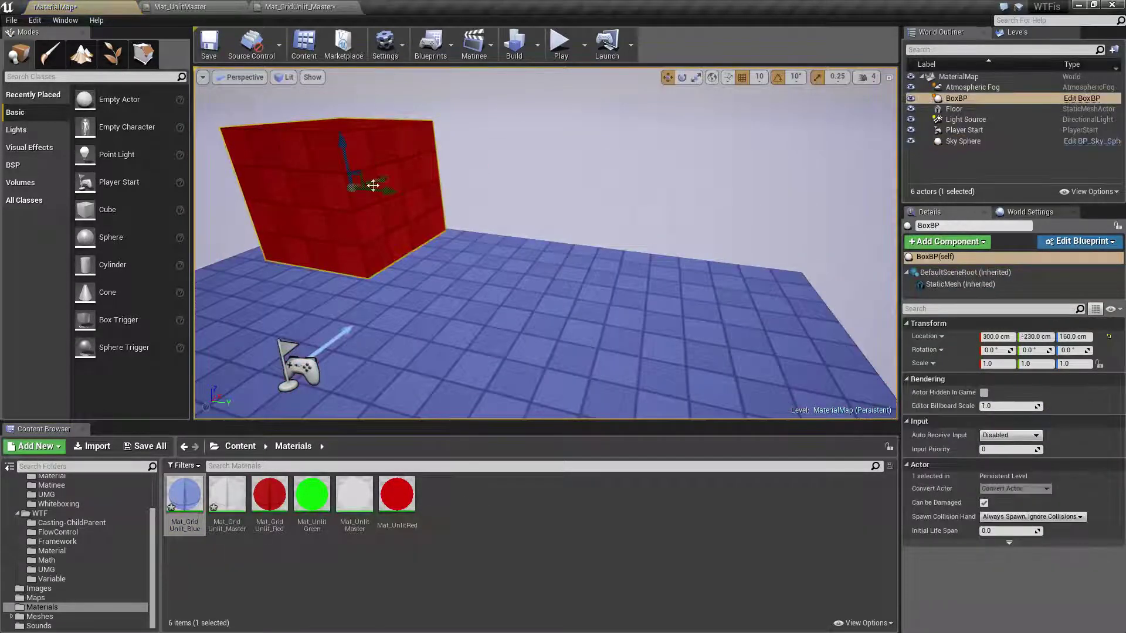
{"action": "left_click_drag", "start_coordinate": [269, 494], "coordinate": [528, 319]}
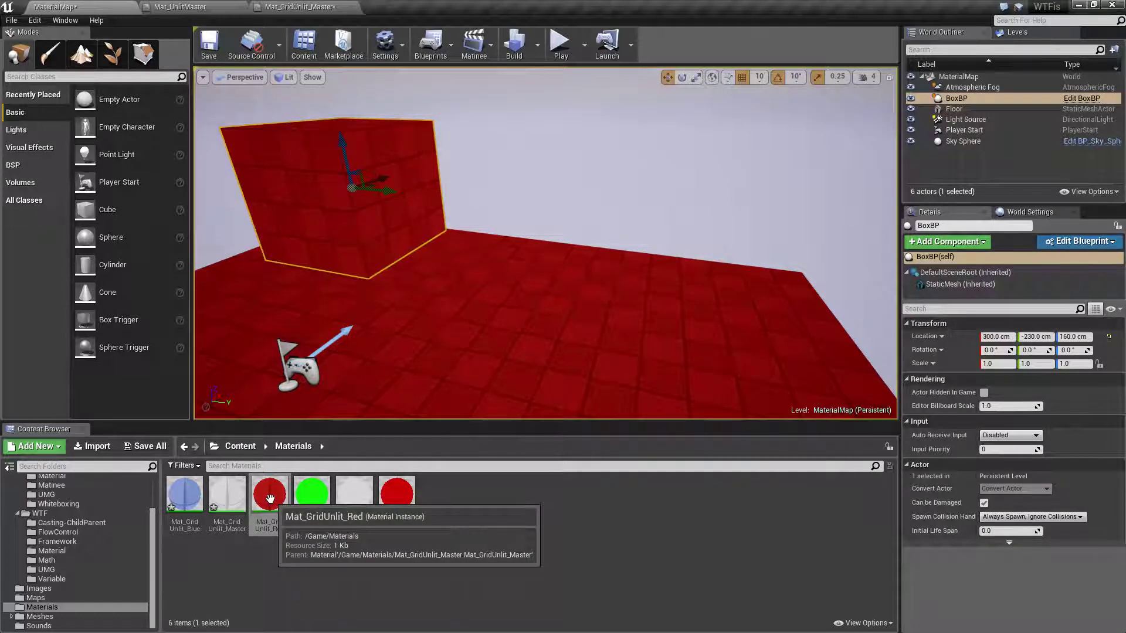
Delete the Color parameter and wire a new Constant3Vector into the Multiply A input.
{"action": "double_click", "coordinate": [227, 493]}
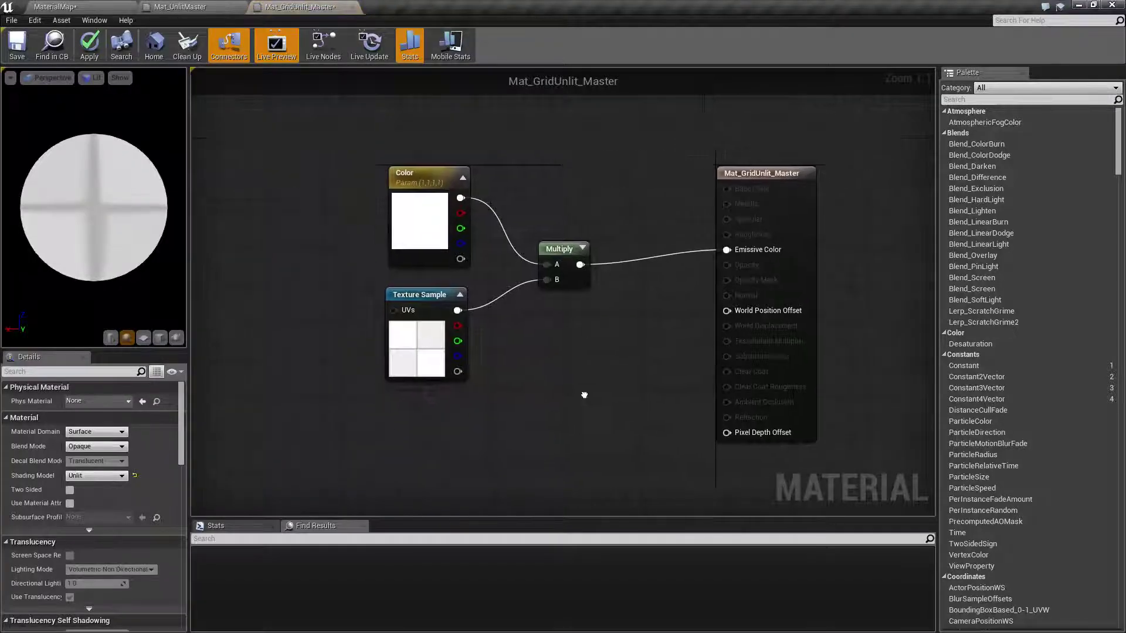
{"action": "left_click", "coordinate": [437, 218]}
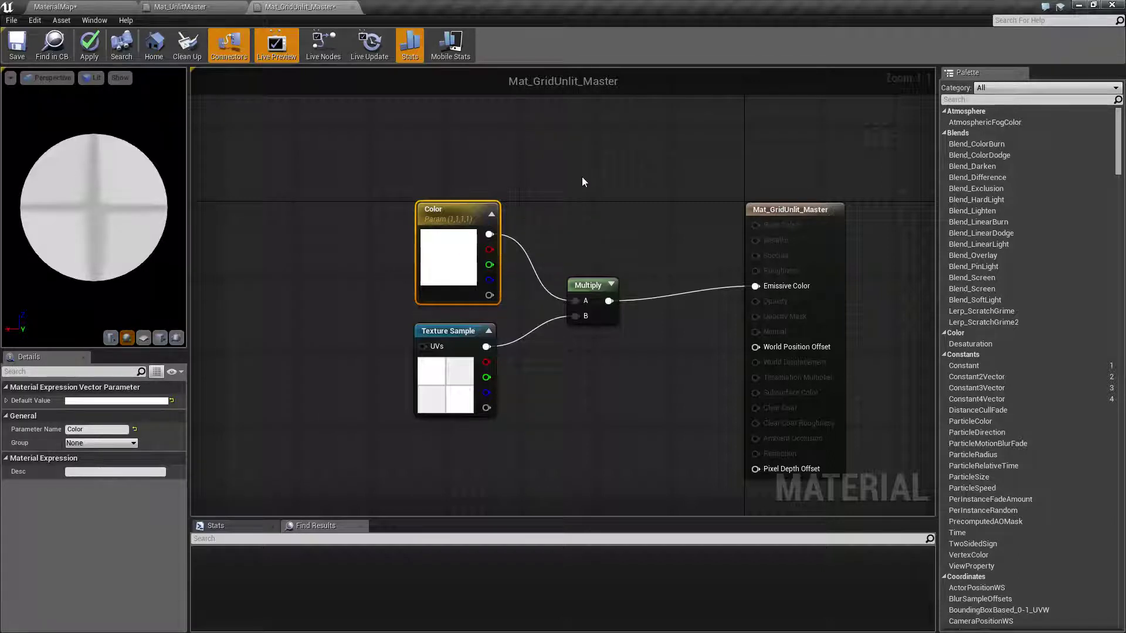
{"action": "key", "text": "Delete"}
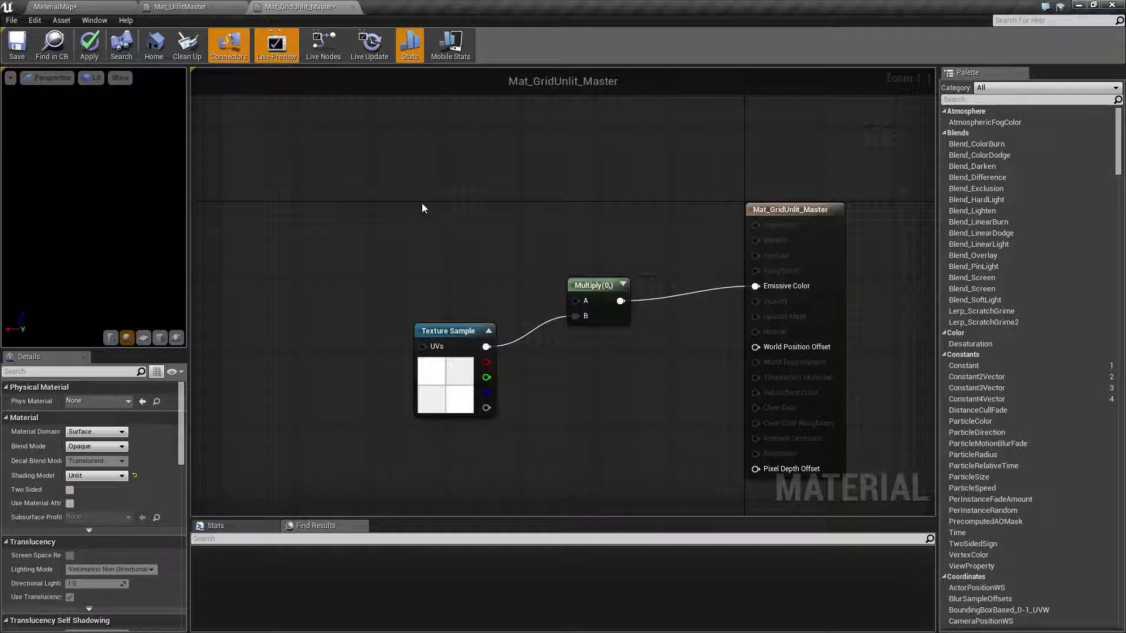
{"action": "left_click", "coordinate": [422, 204]}
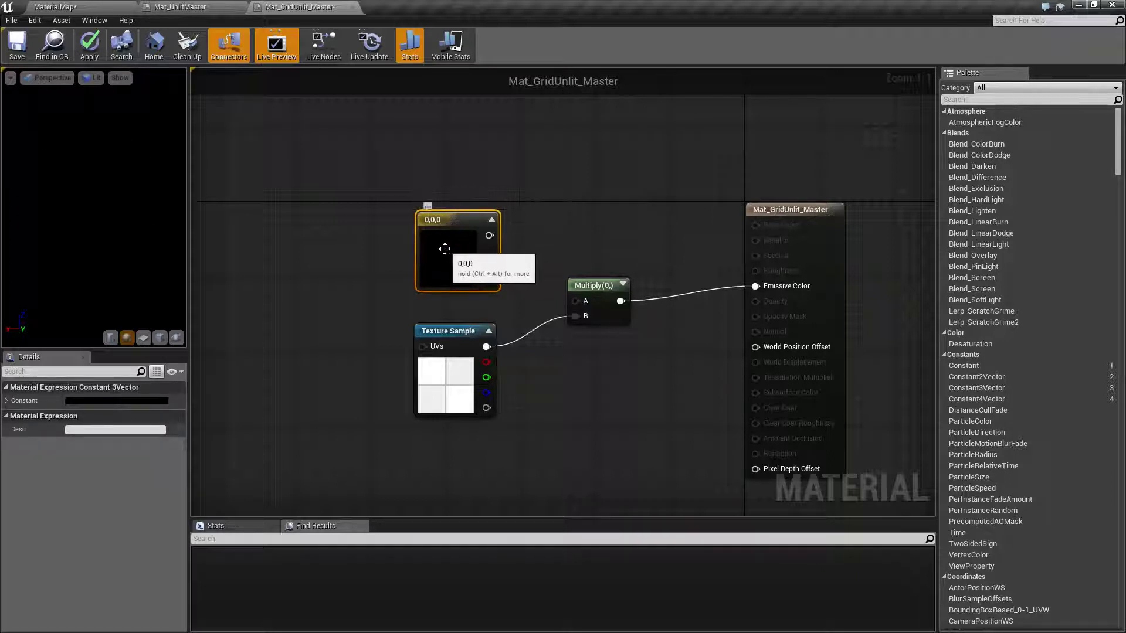
{"action": "left_click_drag", "start_coordinate": [487, 235], "coordinate": [575, 301]}
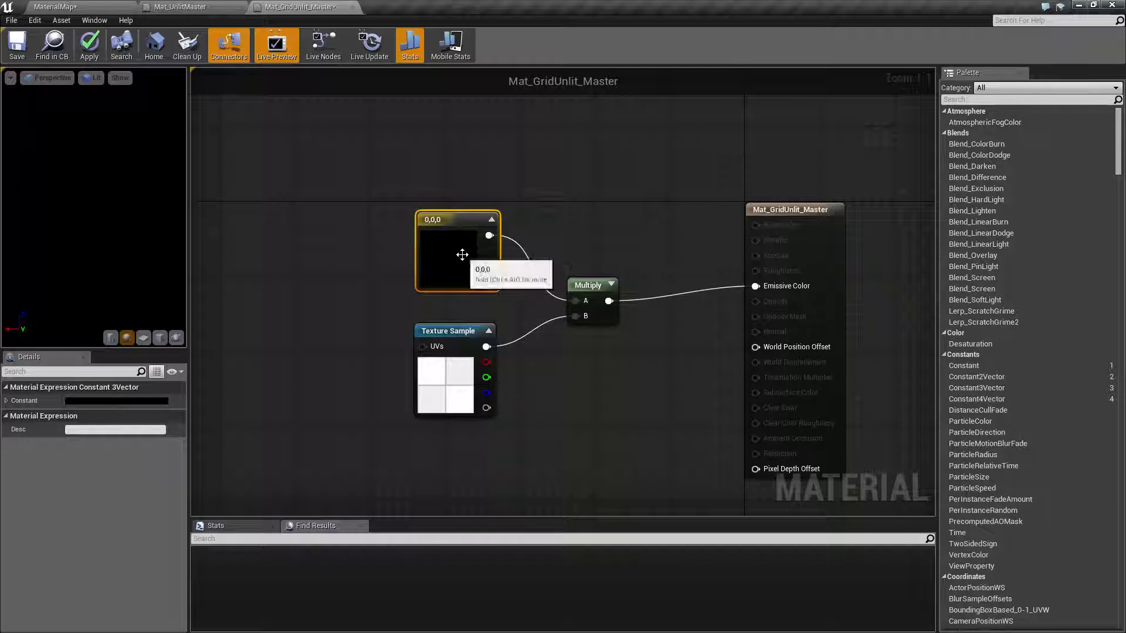
Set the constant to white 1,1,1, save the master material, and return to the level.
{"action": "left_click", "coordinate": [106, 400]}
{"action": "left_click_drag", "start_coordinate": [281, 416], "coordinate": [283, 400]}
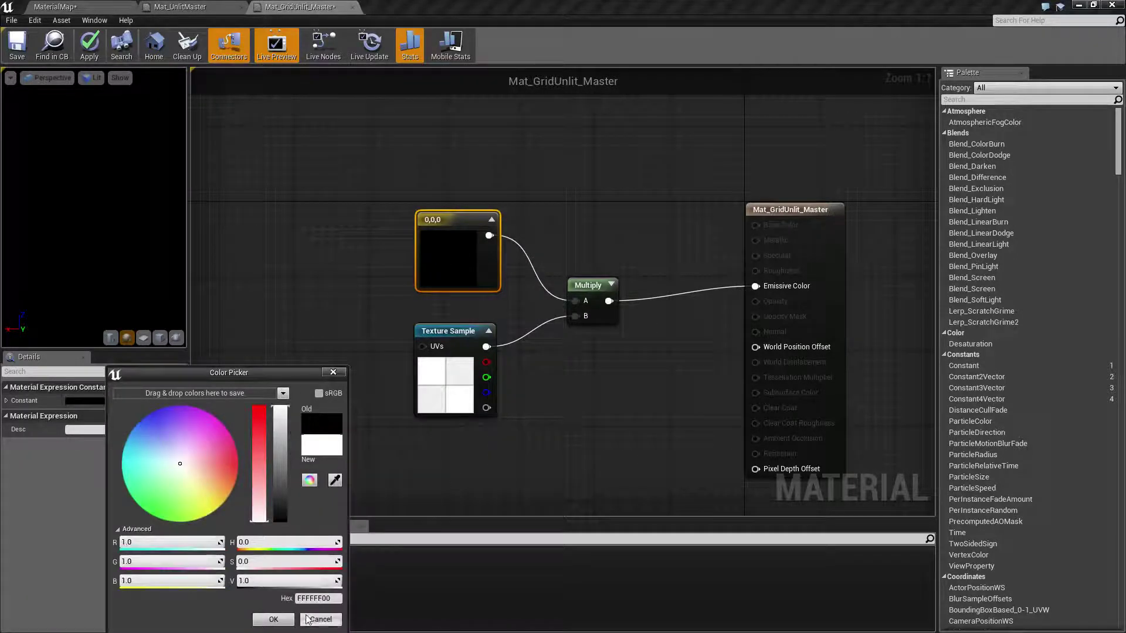
{"action": "left_click", "coordinate": [276, 620]}
{"action": "left_click", "coordinate": [17, 52]}
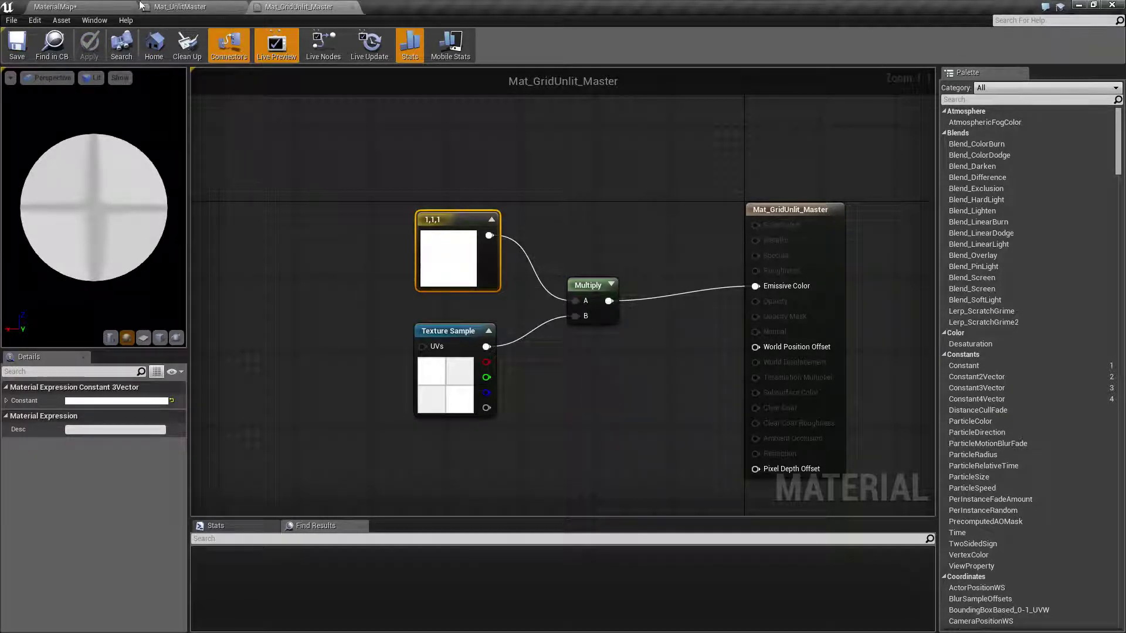
{"action": "left_click", "coordinate": [76, 6]}
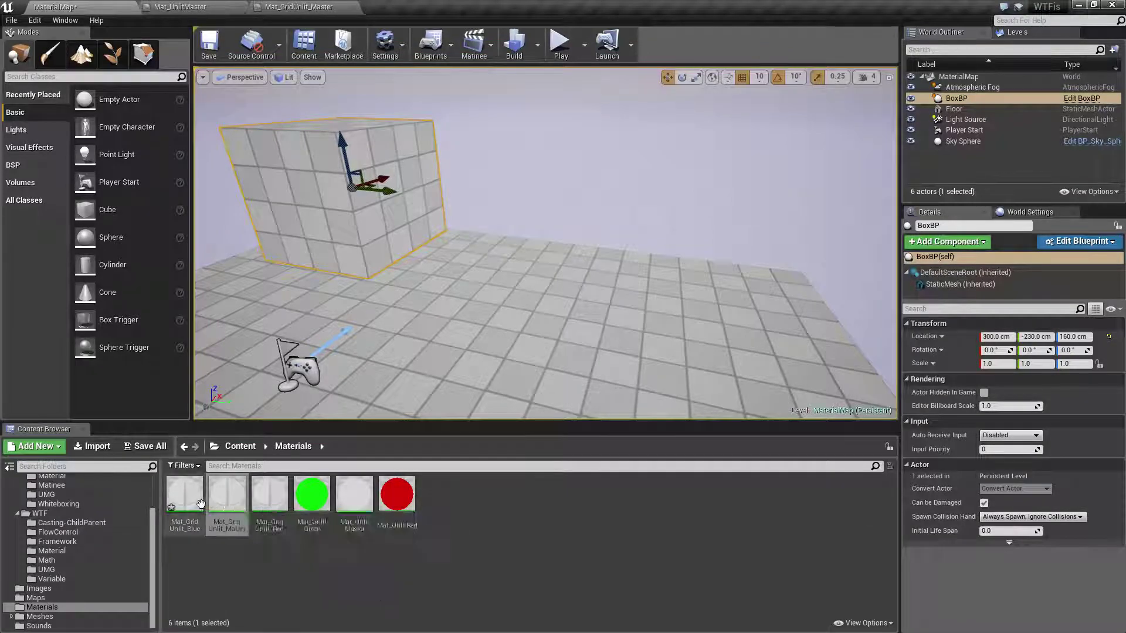
Open and save the Mat_GridUnlit_Blue material instance.
{"action": "double_click", "coordinate": [239, 500]}
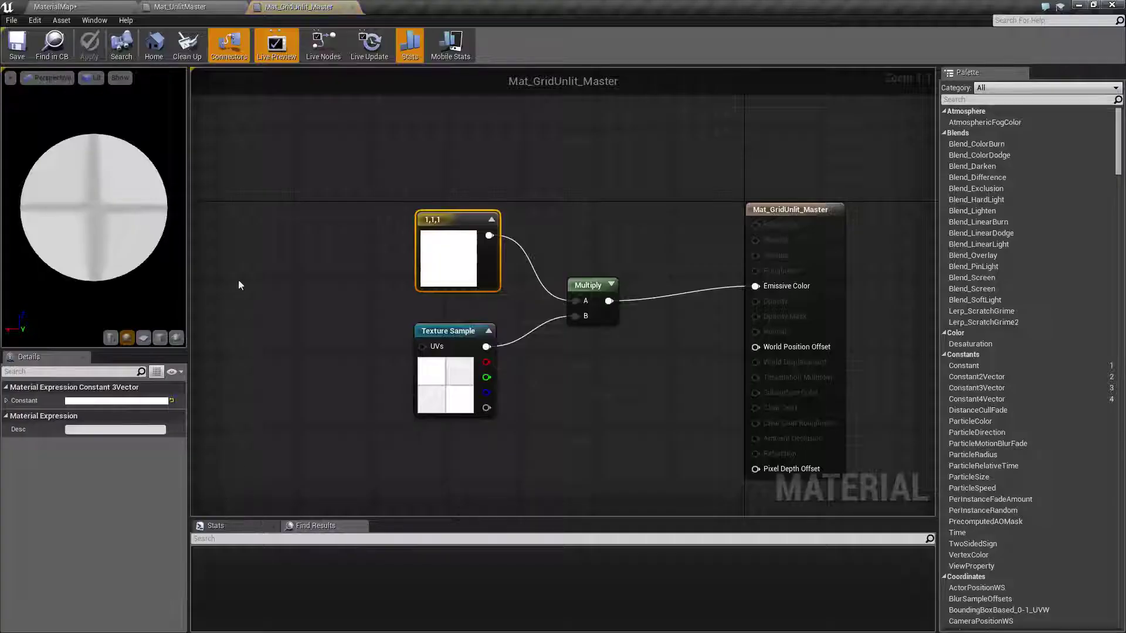
{"action": "left_click", "coordinate": [102, 6]}
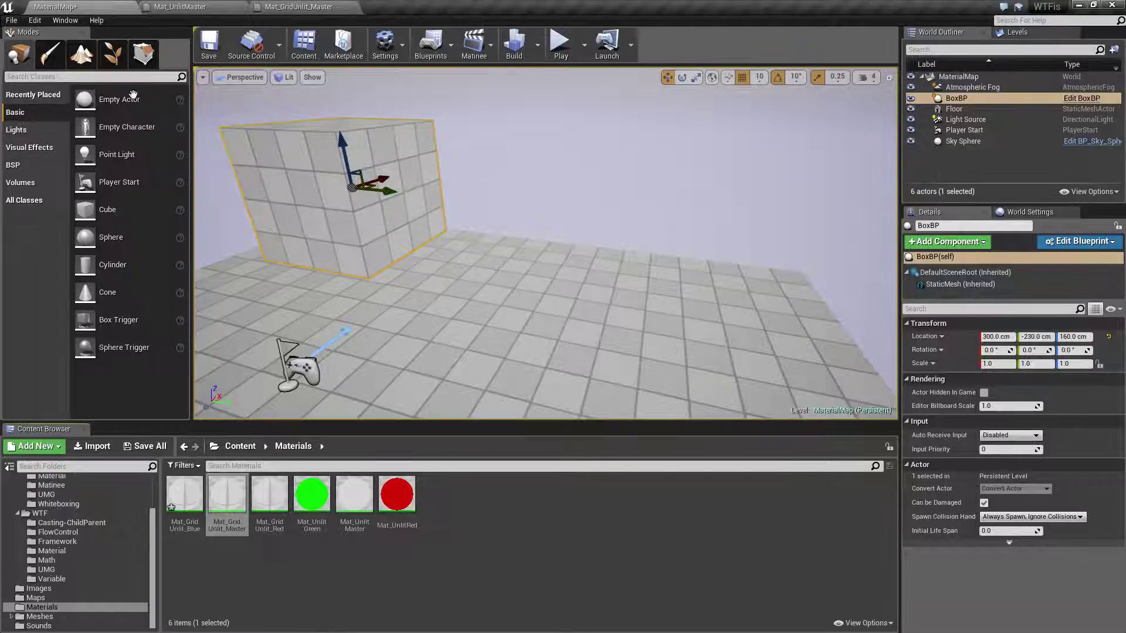
{"action": "double_click", "coordinate": [185, 496]}
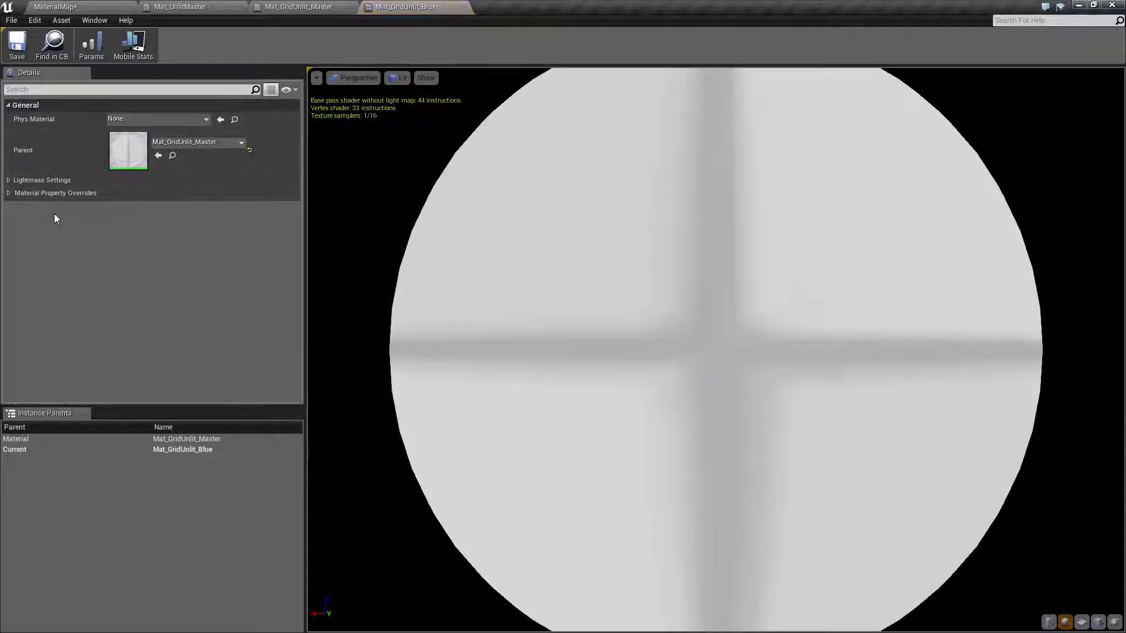
{"action": "left_click", "coordinate": [17, 44]}
{"action": "left_click", "coordinate": [54, 6]}
Close the Mat_UnlitMaster editor and bring the grid master graph into view.
{"action": "left_click", "coordinate": [302, 7]}
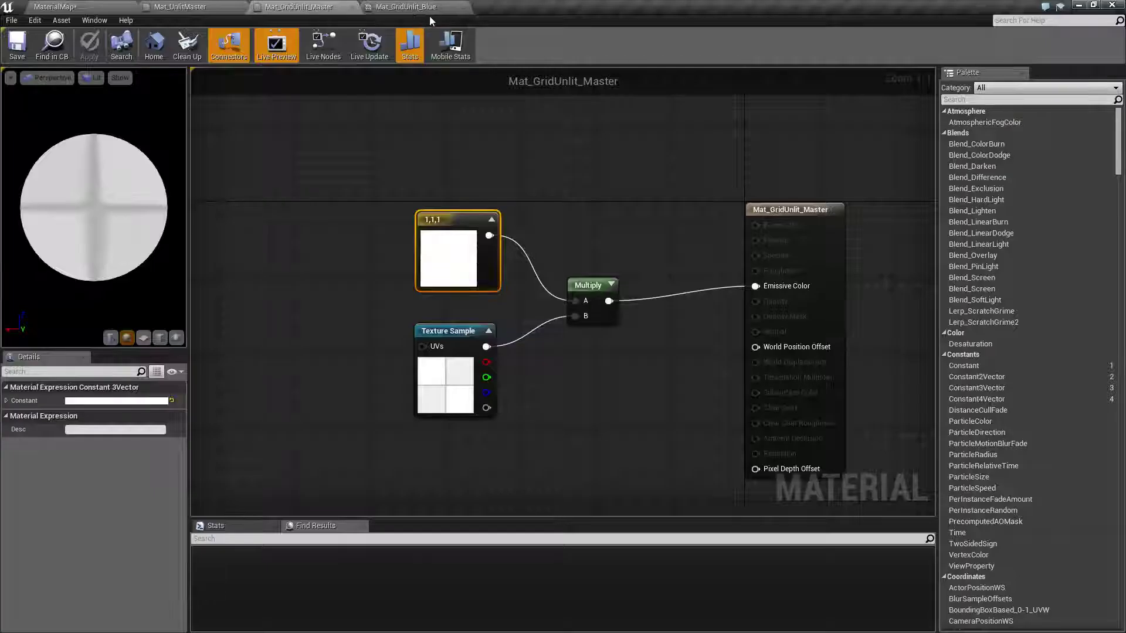
{"action": "left_click", "coordinate": [241, 7]}
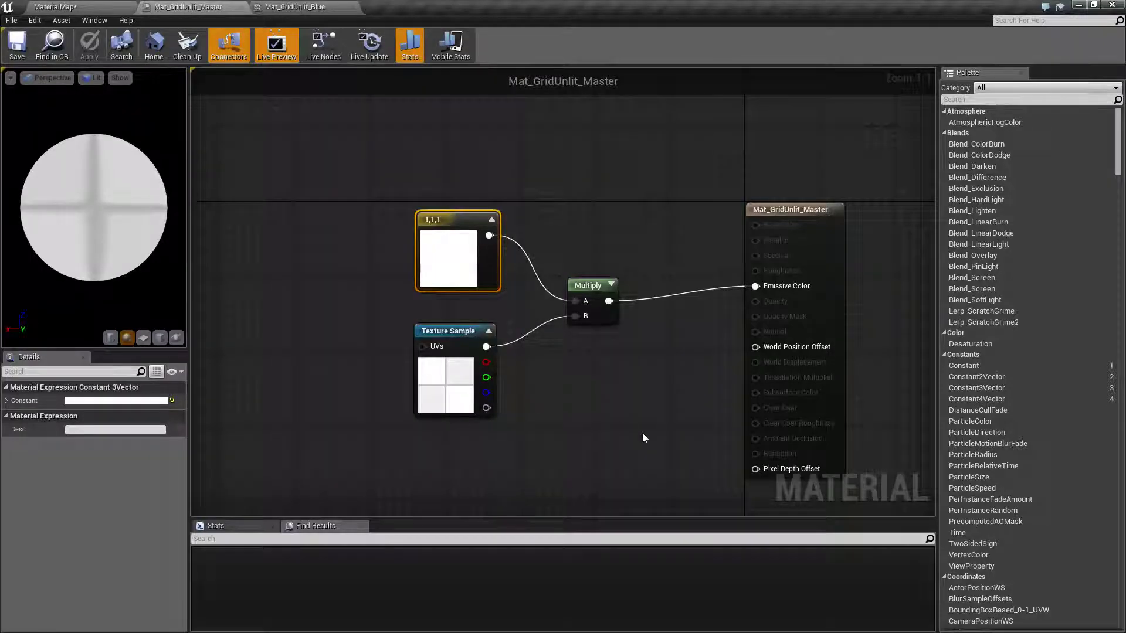
{"action": "right_click_drag", "start_coordinate": [643, 438], "coordinate": [595, 420]}
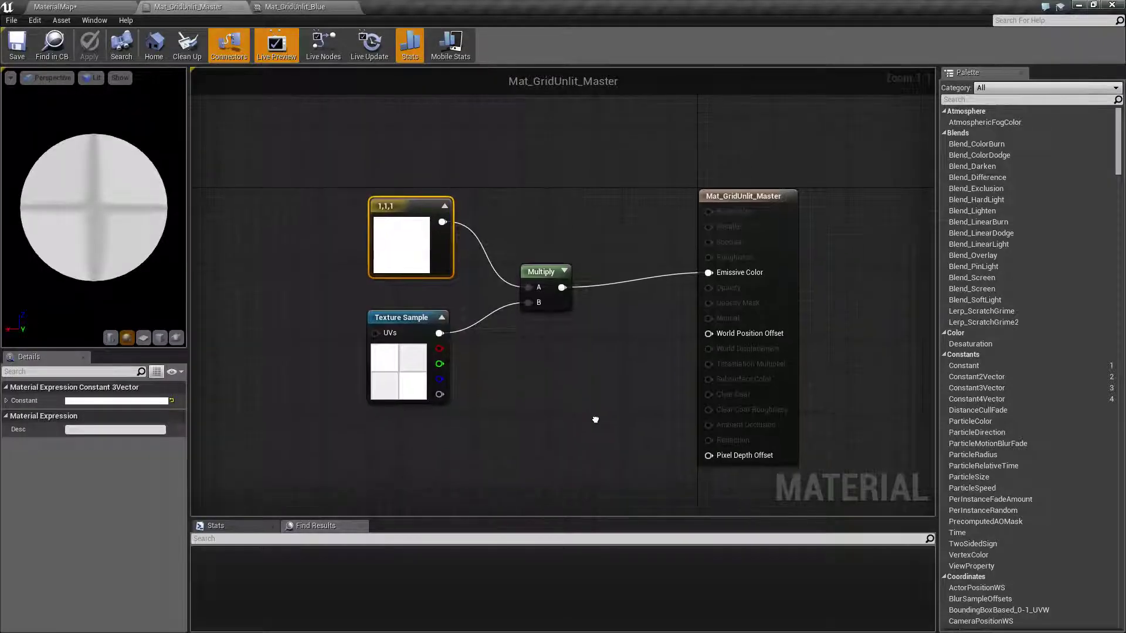
Convert the white 1,1,1 constant node into a parameter.
{"action": "right_click", "coordinate": [394, 206]}
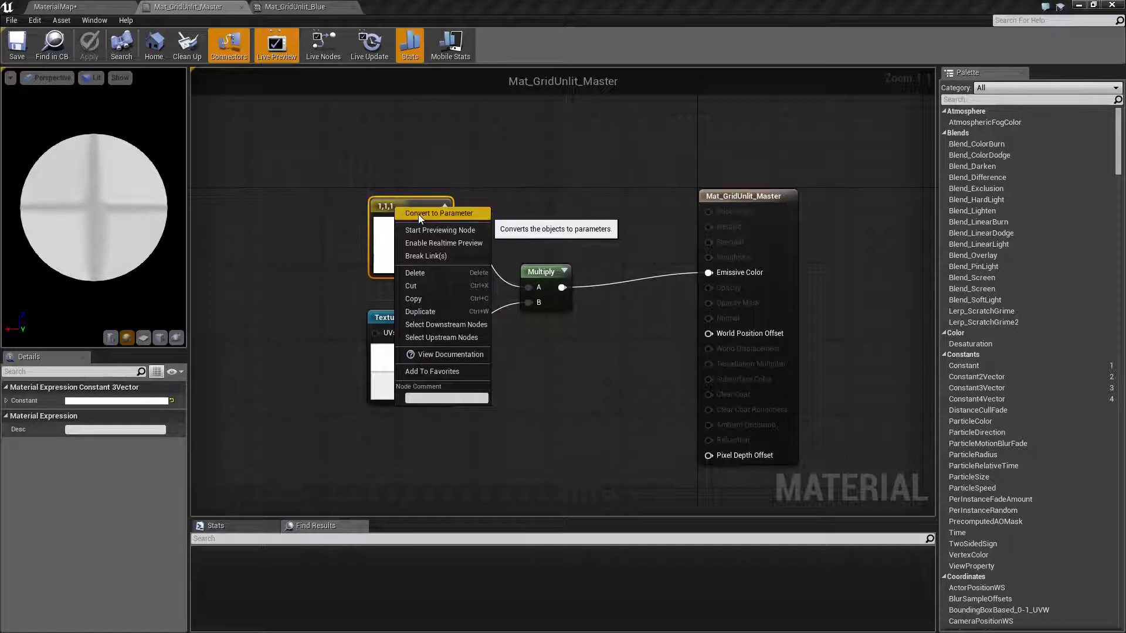
{"action": "left_click", "coordinate": [417, 213]}
{"action": "left_click_drag", "start_coordinate": [418, 212], "coordinate": [409, 201]}
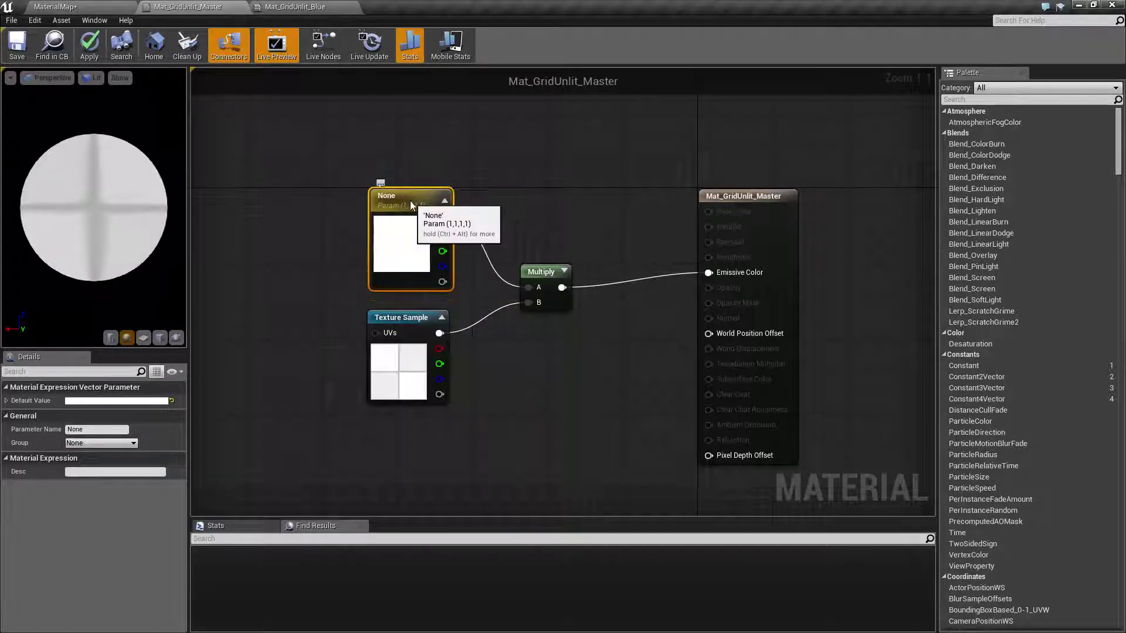
Name the parameter Color, put it in group SEtup, and save the master material.
{"action": "left_click", "coordinate": [107, 429]}
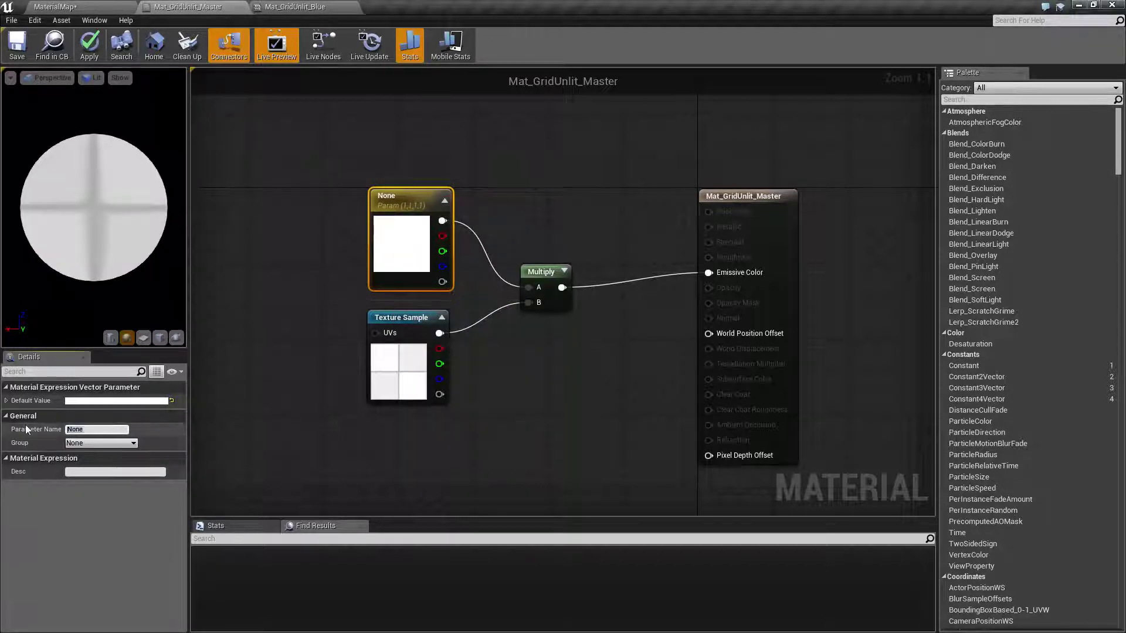
{"action": "type", "text": "Color"}
{"action": "left_click", "coordinate": [88, 445]}
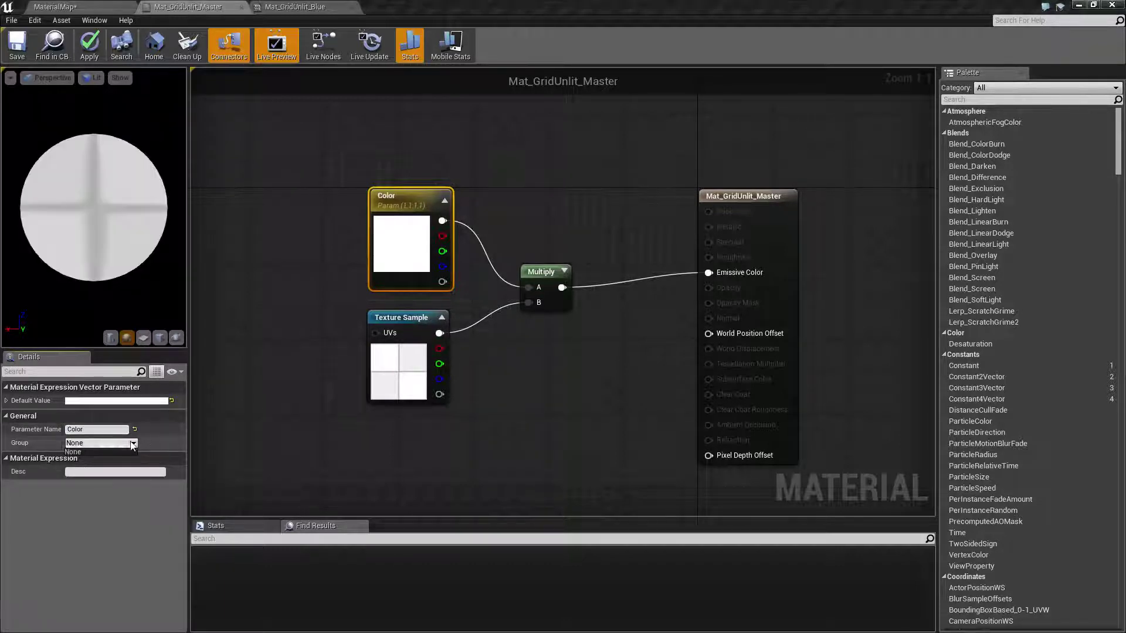
{"action": "left_click", "coordinate": [104, 441]}
{"action": "type", "text": "SEtup"}
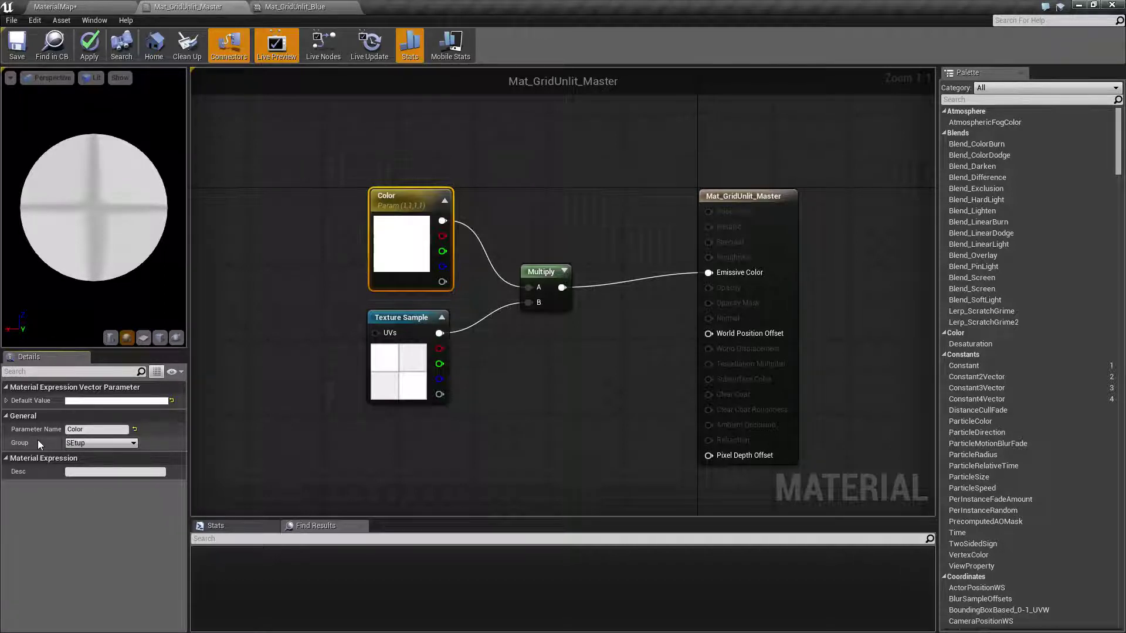
{"action": "left_click", "coordinate": [17, 51]}
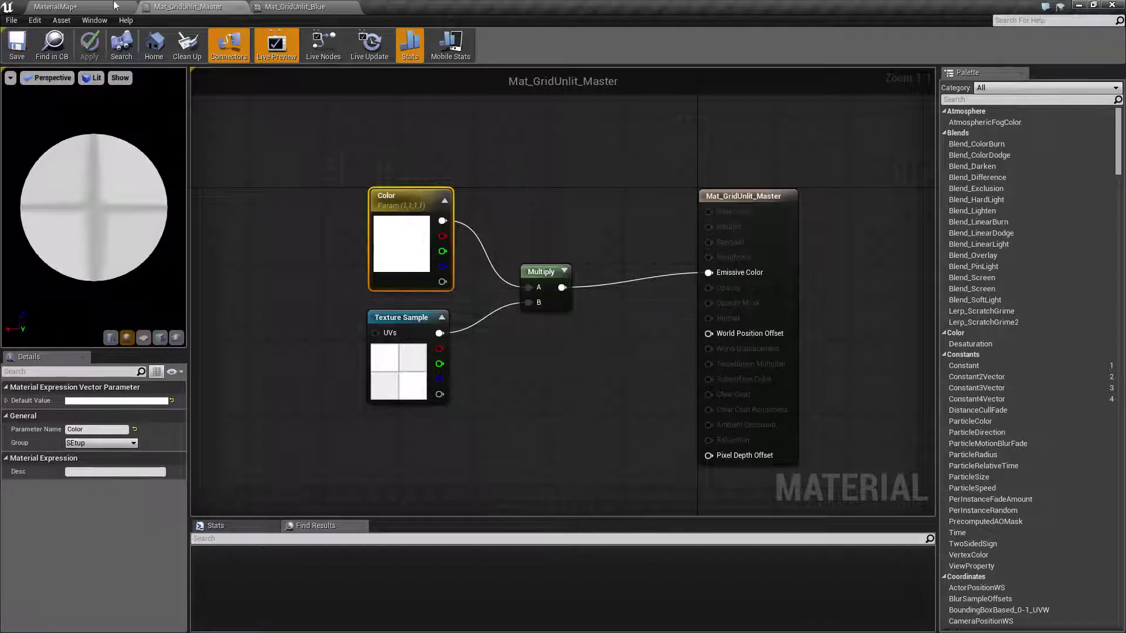
Select Mat_GridUnlit_Blue in the level's Content Browser and check its Color shows blue.
{"action": "left_click", "coordinate": [280, 6]}
{"action": "left_click", "coordinate": [102, 4]}
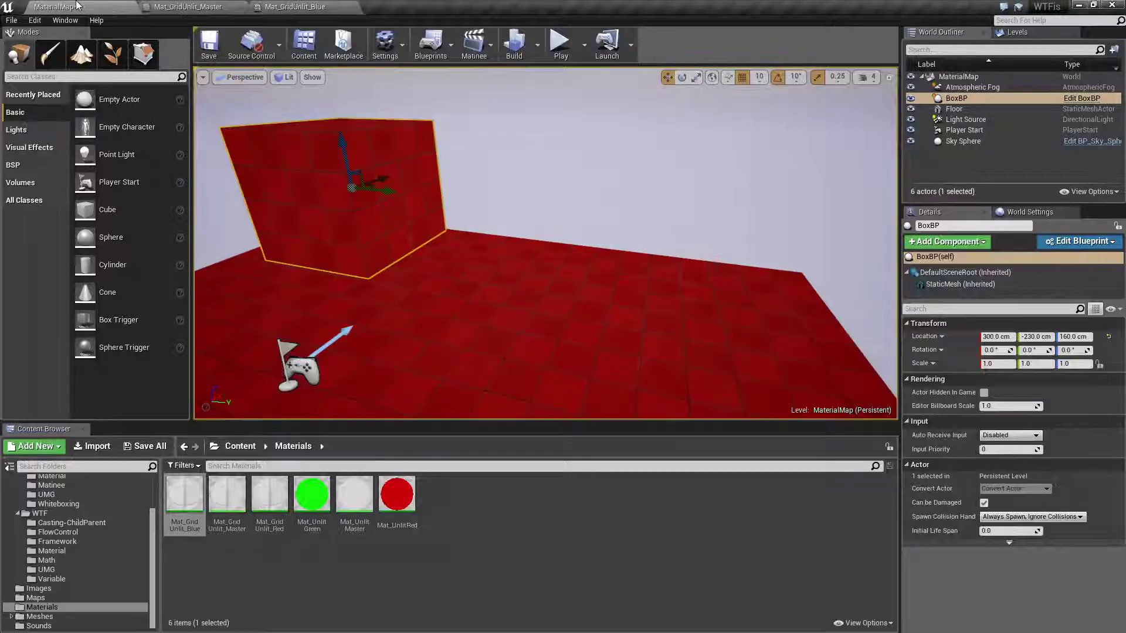
{"action": "left_click", "coordinate": [258, 497]}
{"action": "left_click", "coordinate": [185, 495]}
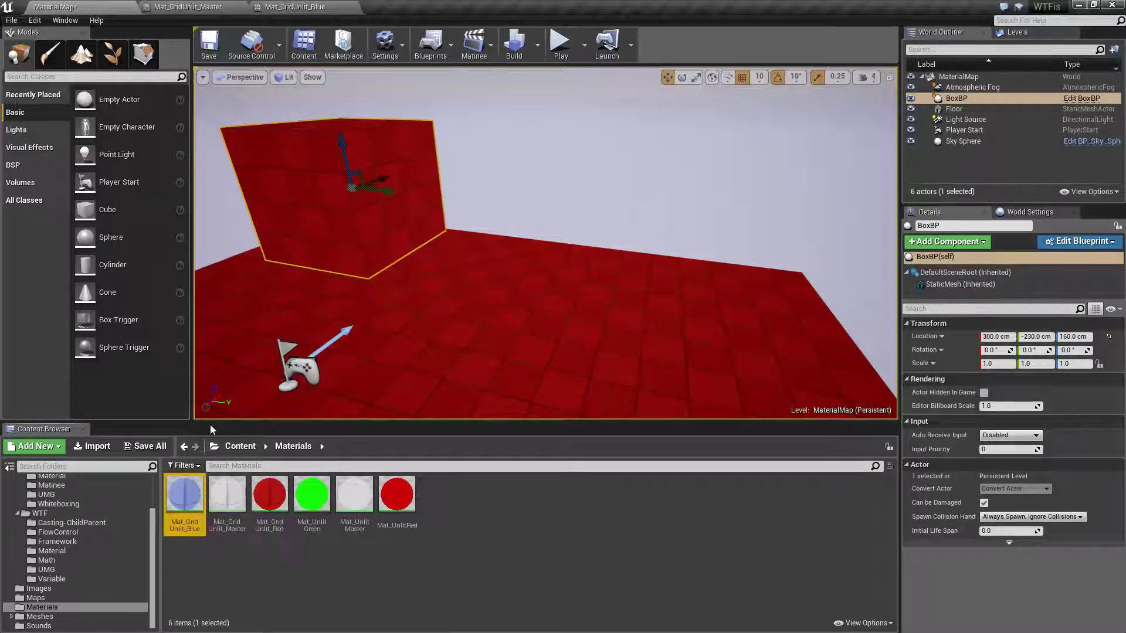
{"action": "left_click", "coordinate": [252, 6]}
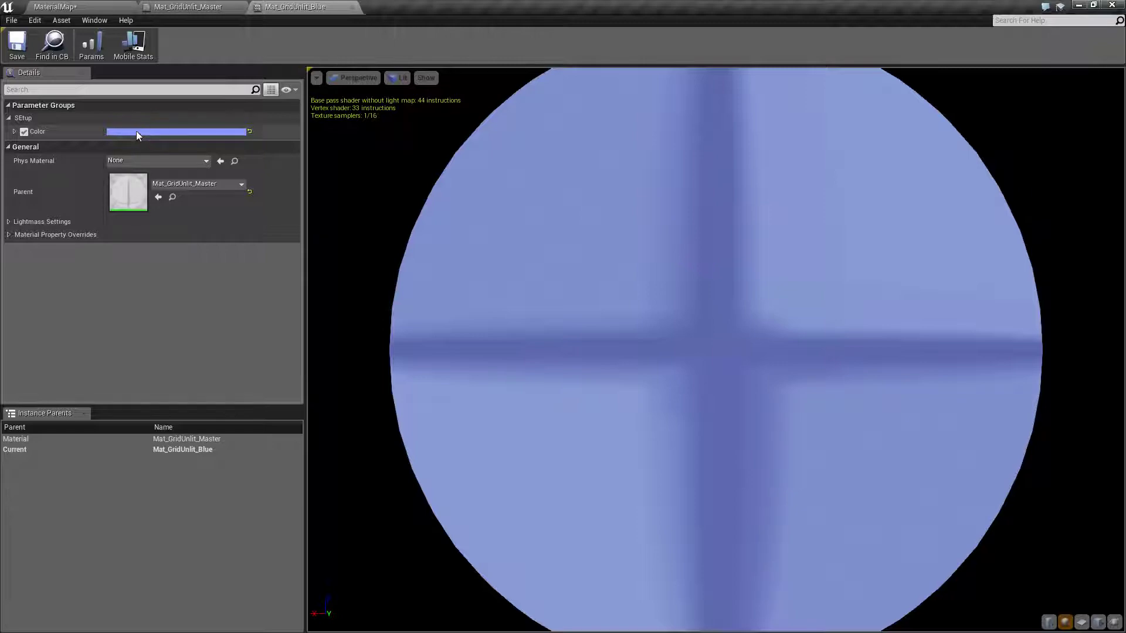
Close the blue grid instance and bring the master graph's Texture Sample node into view.
{"action": "left_click", "coordinate": [352, 8]}
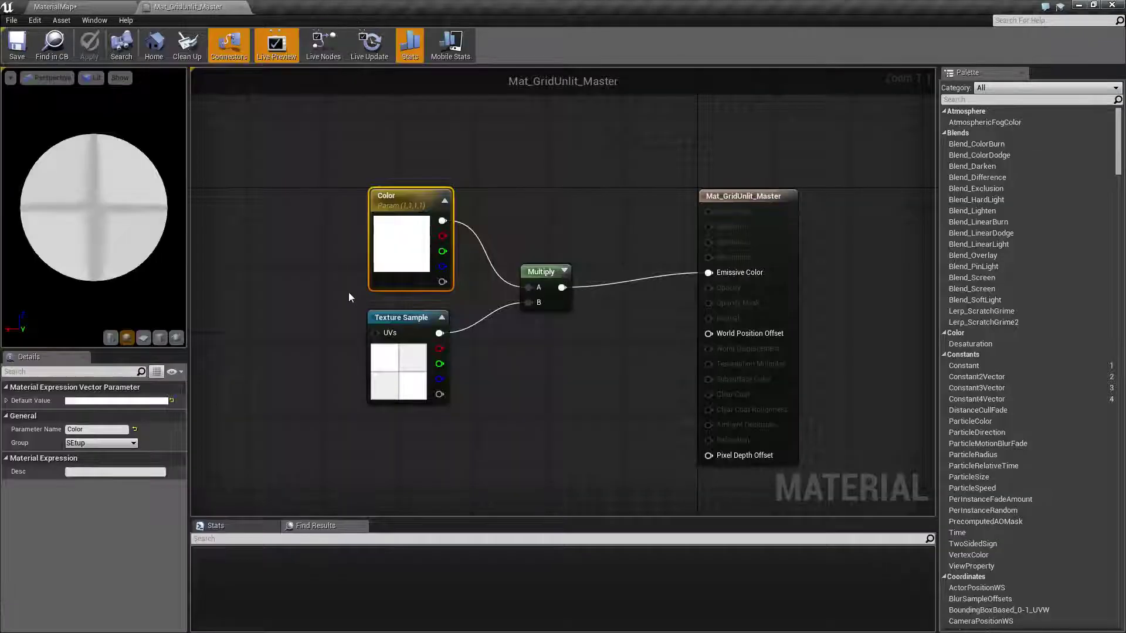
{"action": "right_click_drag", "start_coordinate": [439, 454], "coordinate": [473, 348]}
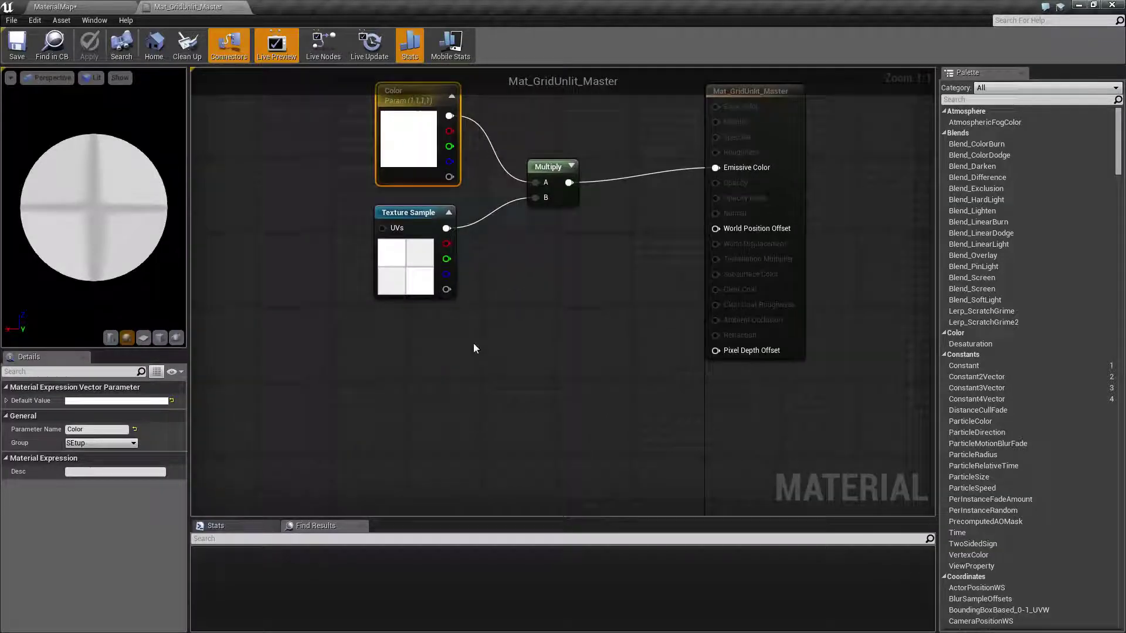
{"action": "left_click", "coordinate": [401, 212]}
{"action": "right_click", "coordinate": [400, 210]}
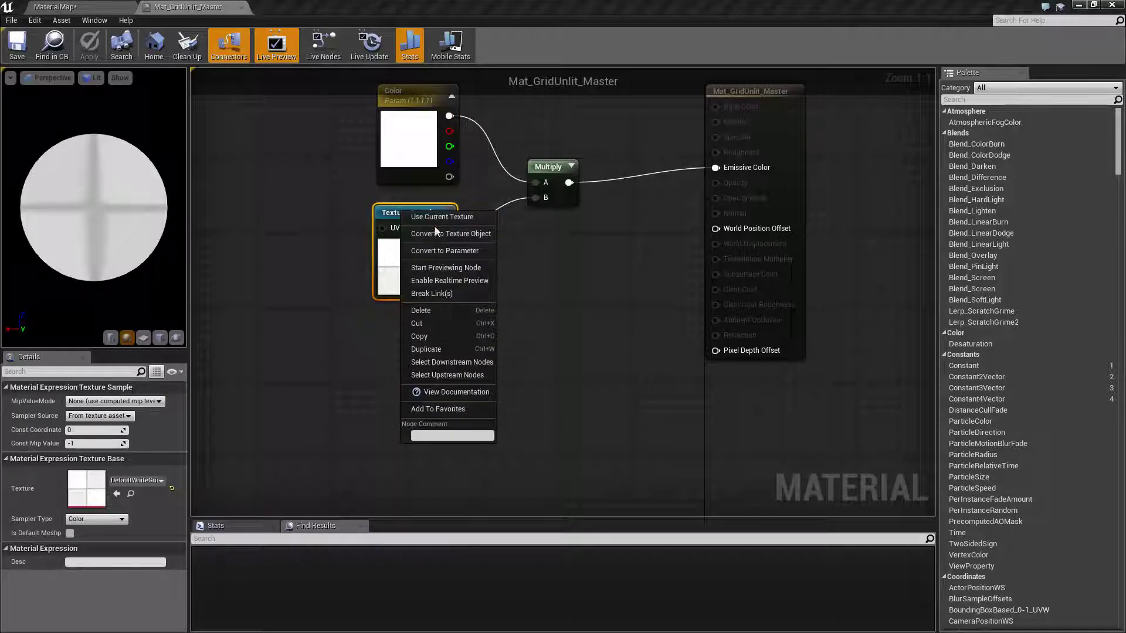
{"action": "left_click", "coordinate": [340, 374]}
{"action": "scroll", "coordinate": [1096, 381], "scroll_direction": "down", "scroll_amount": 10}
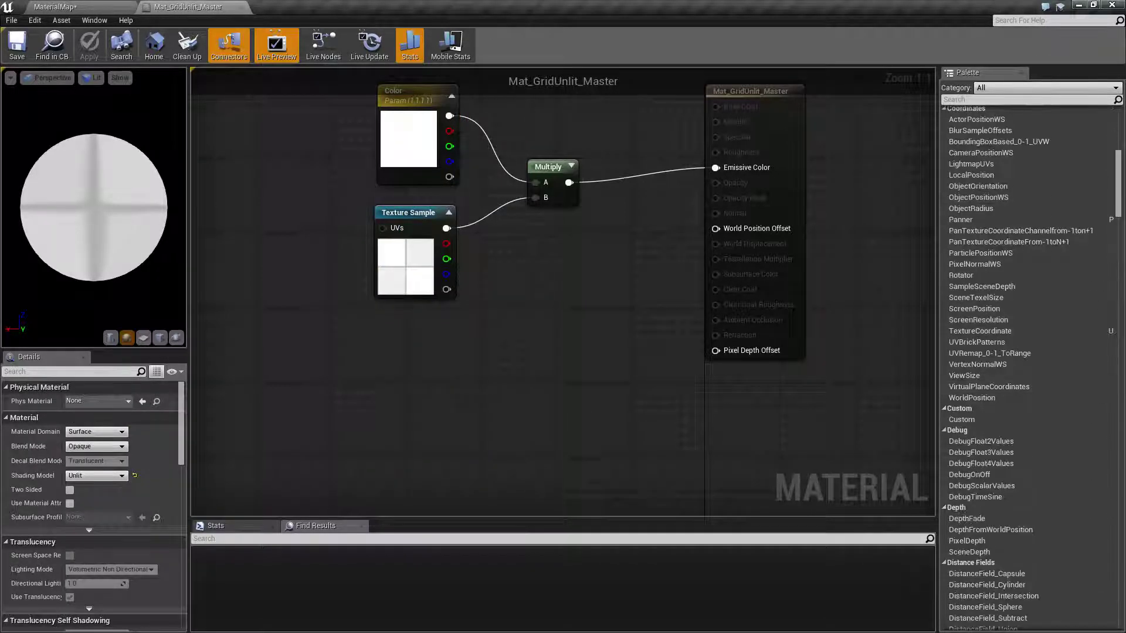
{"action": "left_click_drag", "start_coordinate": [1118, 183], "coordinate": [1116, 412]}
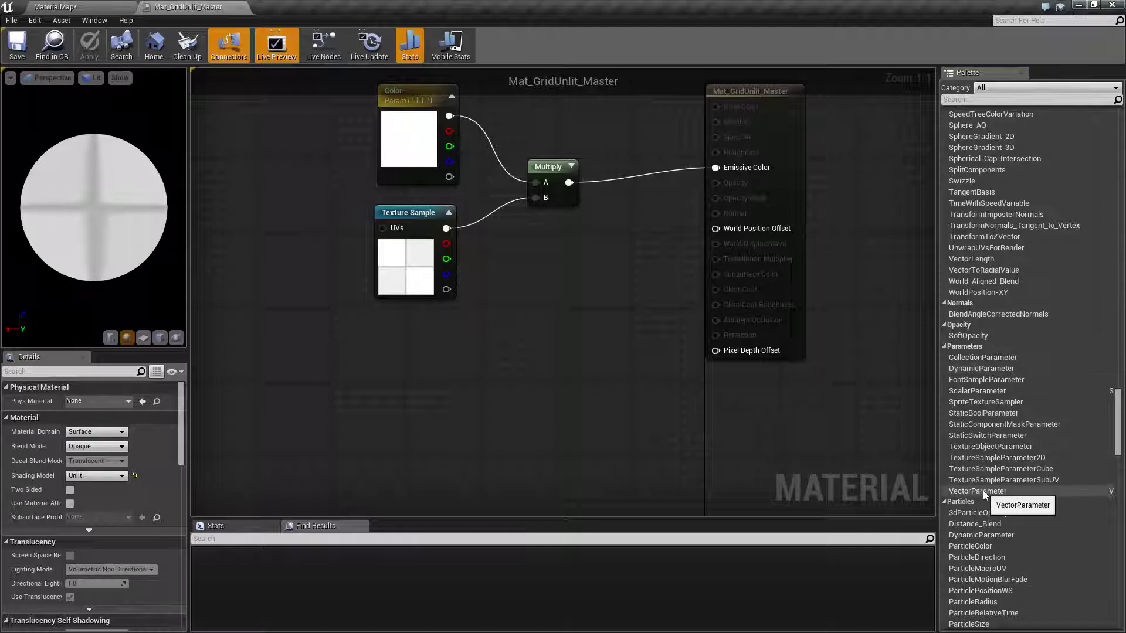
Add a Color vector parameter multiplied with the Texture Sample, deleting a stray texture object parameter.
{"action": "left_click_drag", "start_coordinate": [985, 496], "coordinate": [438, 427]}
{"action": "right_click_drag", "start_coordinate": [556, 388], "coordinate": [547, 287]}
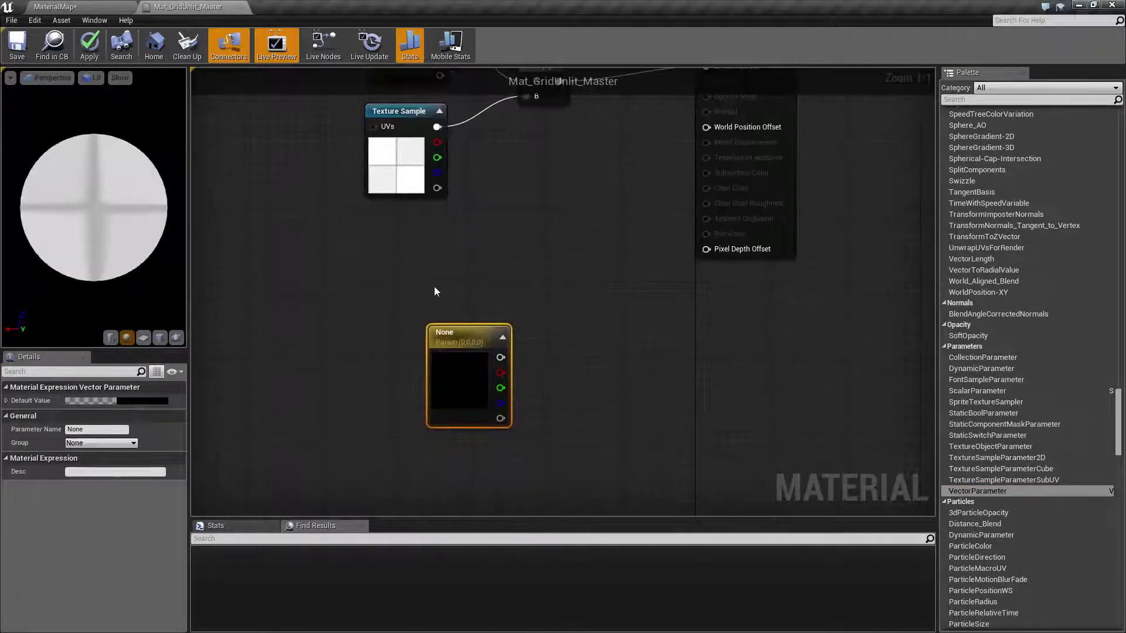
{"action": "right_click", "coordinate": [435, 290]}
{"action": "type", "text": "paramet"}
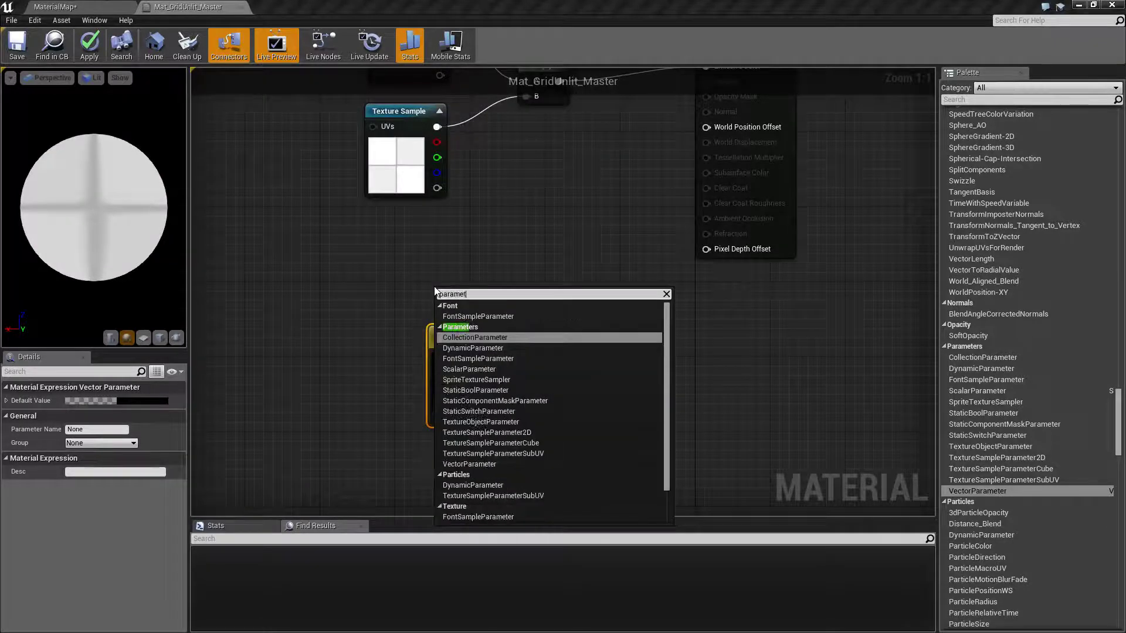
{"action": "left_click", "coordinate": [474, 424]}
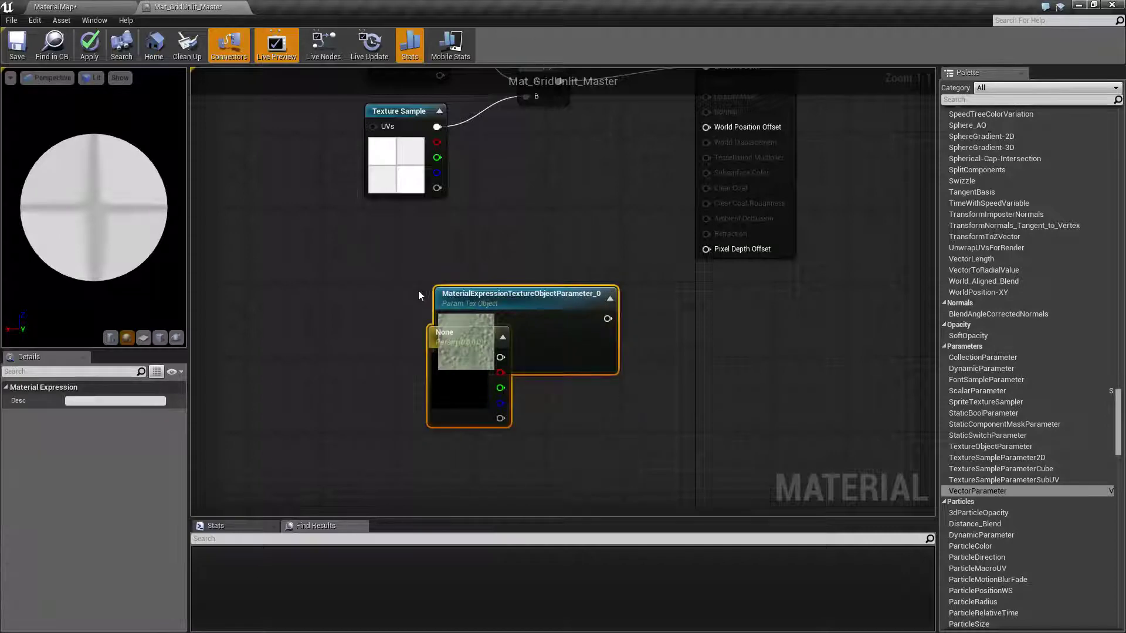
{"action": "key", "text": "Delete"}
{"action": "right_click_drag", "start_coordinate": [417, 290], "coordinate": [459, 463]}
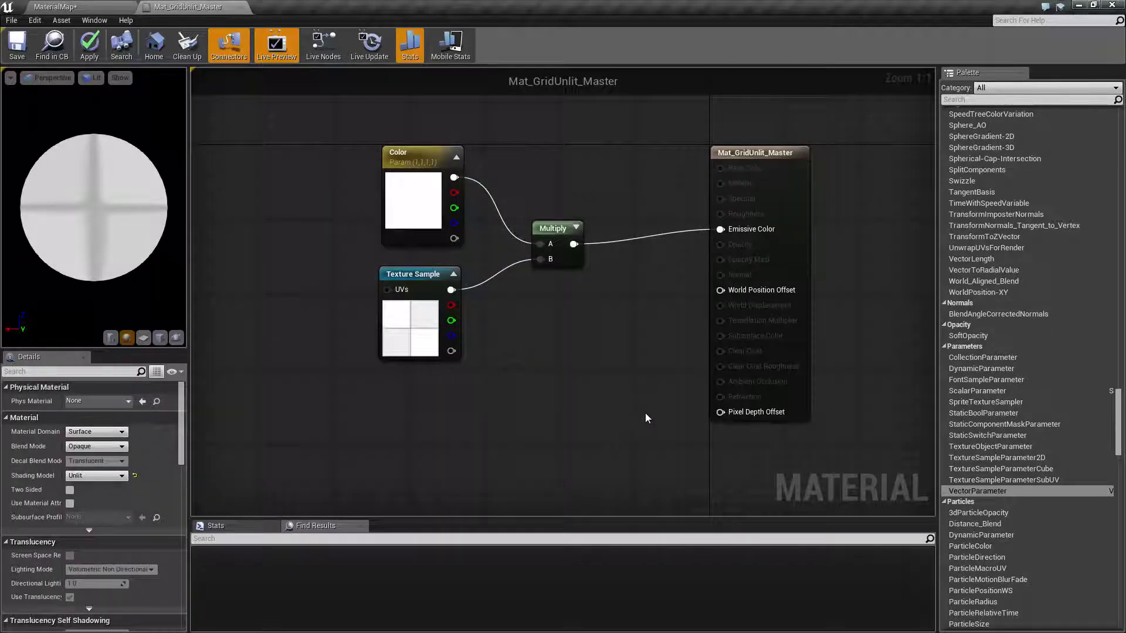
{"action": "mouse_move", "coordinate": [525, 368]}
{"action": "right_mouse_down"}
{"action": "mouse_move", "coordinate": [525, 410]}
{"action": "mouse_move", "coordinate": [576, 394]}
{"action": "mouse_move", "coordinate": [562, 387]}
{"action": "mouse_move", "coordinate": [578, 382]}
{"action": "mouse_move", "coordinate": [537, 376]}
{"action": "right_mouse_up"}
Add a Constant node and a second Multiply node wired from it.
{"action": "left_click", "coordinate": [546, 187]}
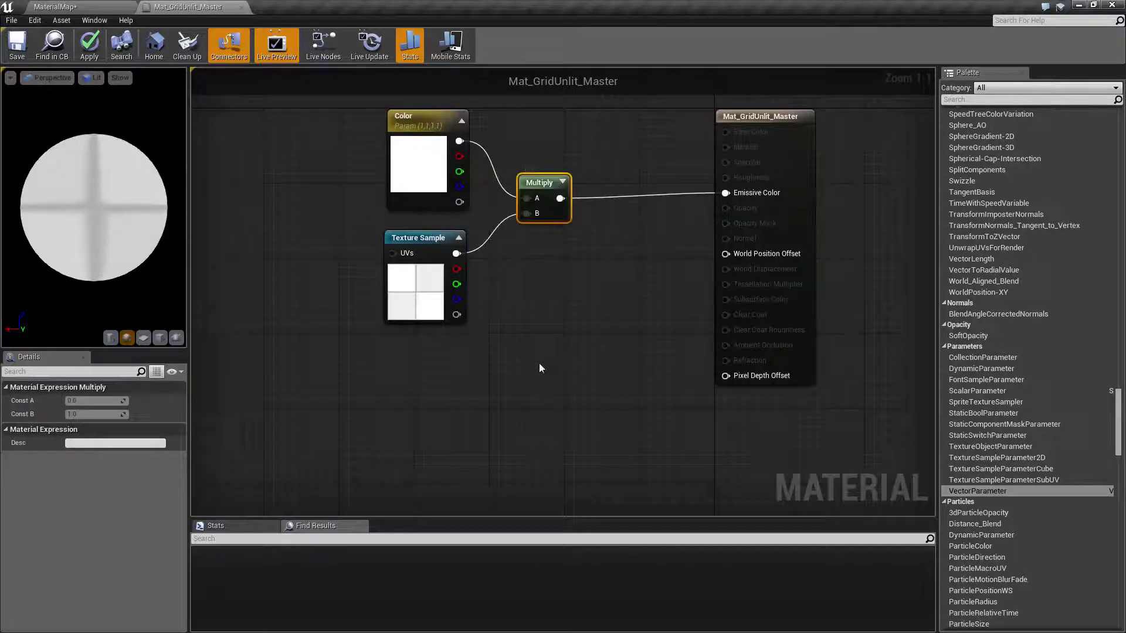
{"action": "left_click", "coordinate": [474, 380]}
{"action": "key", "text": "1"}
{"action": "left_click", "coordinate": [474, 380]}
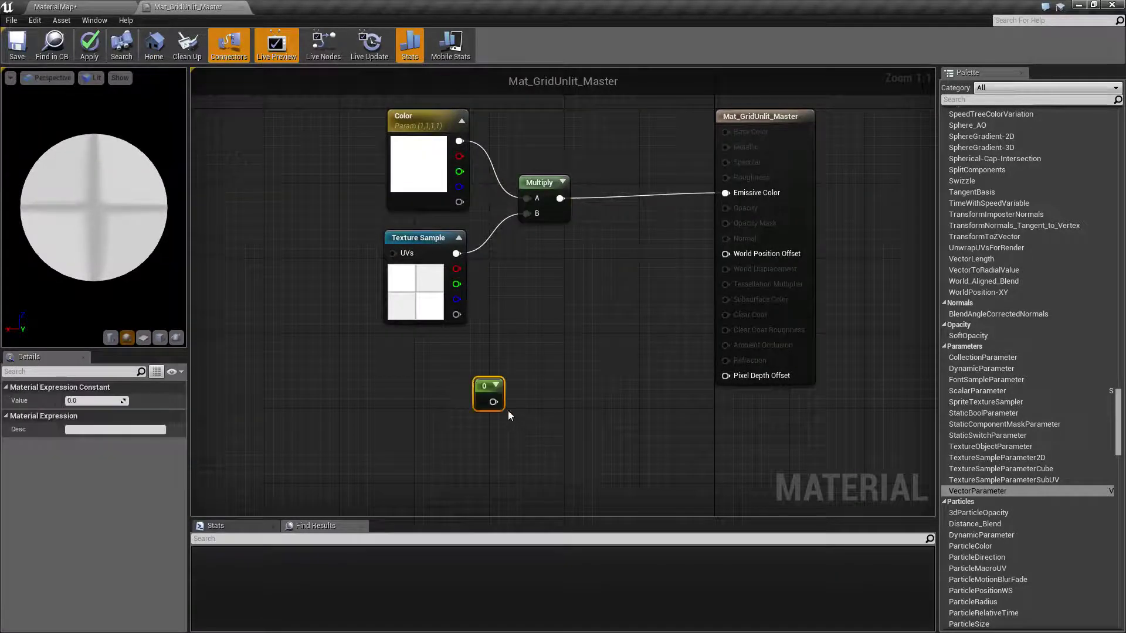
{"action": "left_click_drag", "start_coordinate": [493, 401], "coordinate": [569, 331]}
{"action": "type", "text": "mult"}
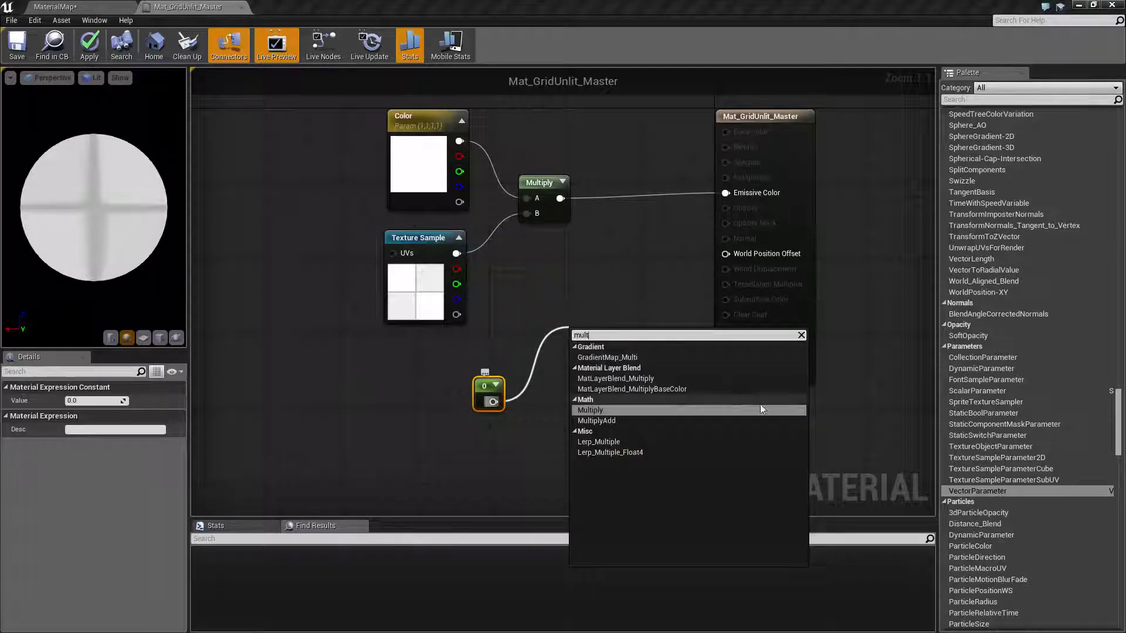
{"action": "left_click", "coordinate": [641, 410]}
Feed the constant and first Multiply into the second Multiply, with the constant set to 1.
{"action": "left_click_drag", "start_coordinate": [588, 326], "coordinate": [618, 282]}
{"action": "left_click_drag", "start_coordinate": [493, 402], "coordinate": [601, 316]}
{"action": "left_click_drag", "start_coordinate": [560, 198], "coordinate": [725, 193]}
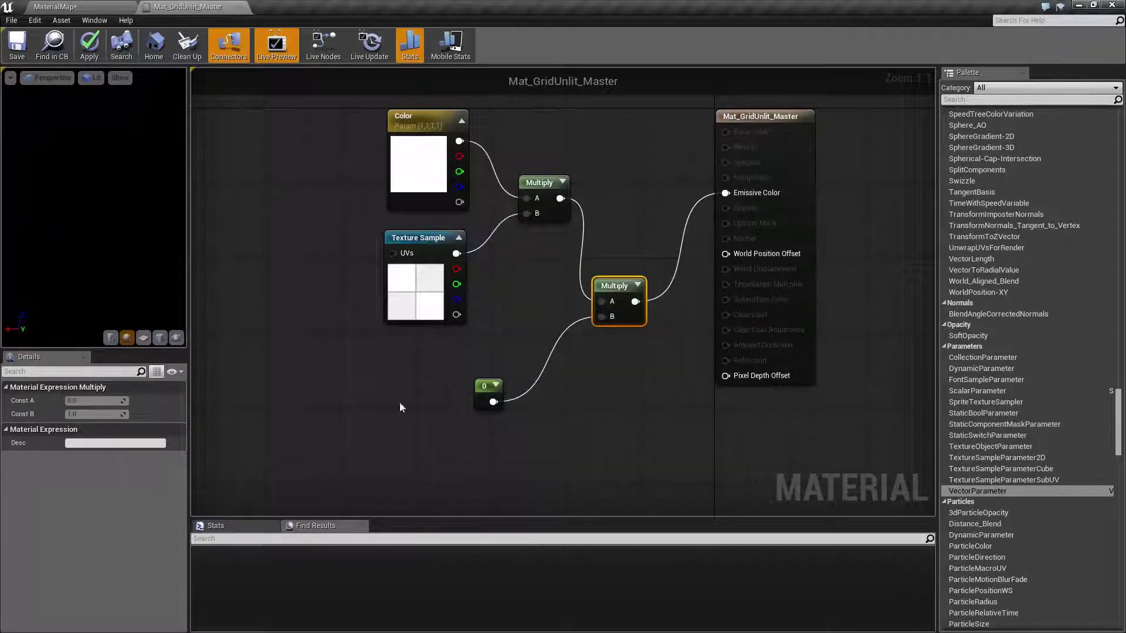
{"action": "left_click", "coordinate": [488, 385]}
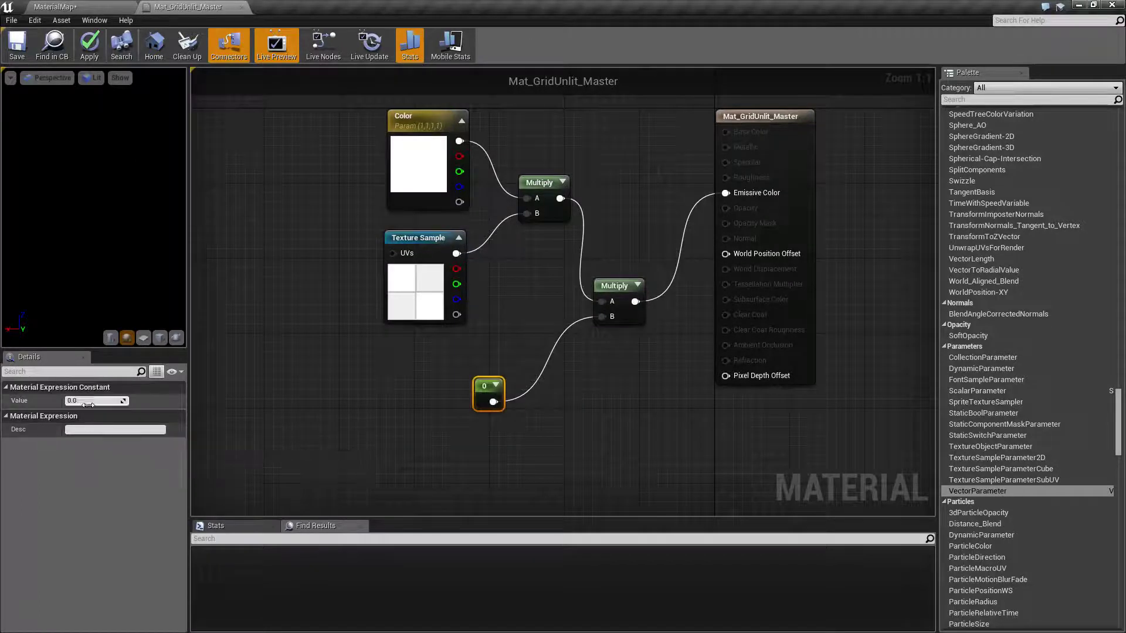
{"action": "key", "text": "Return"}
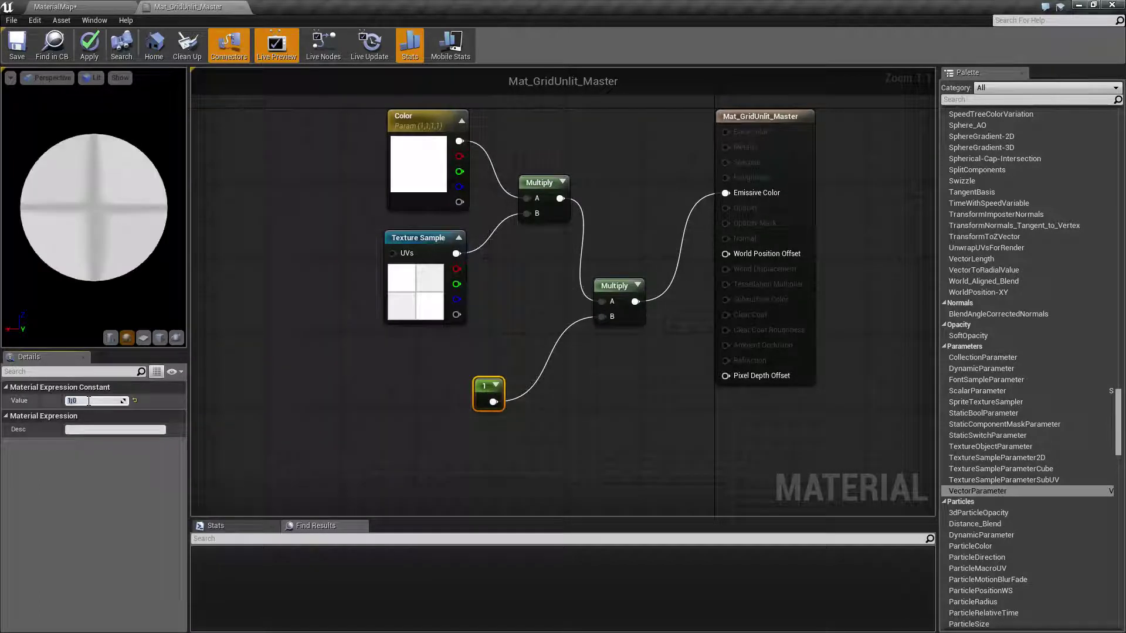
Convert the constant into a scalar parameter named 'Emissive Mutliplier'.
{"action": "right_click", "coordinate": [479, 383]}
{"action": "left_click", "coordinate": [505, 389]}
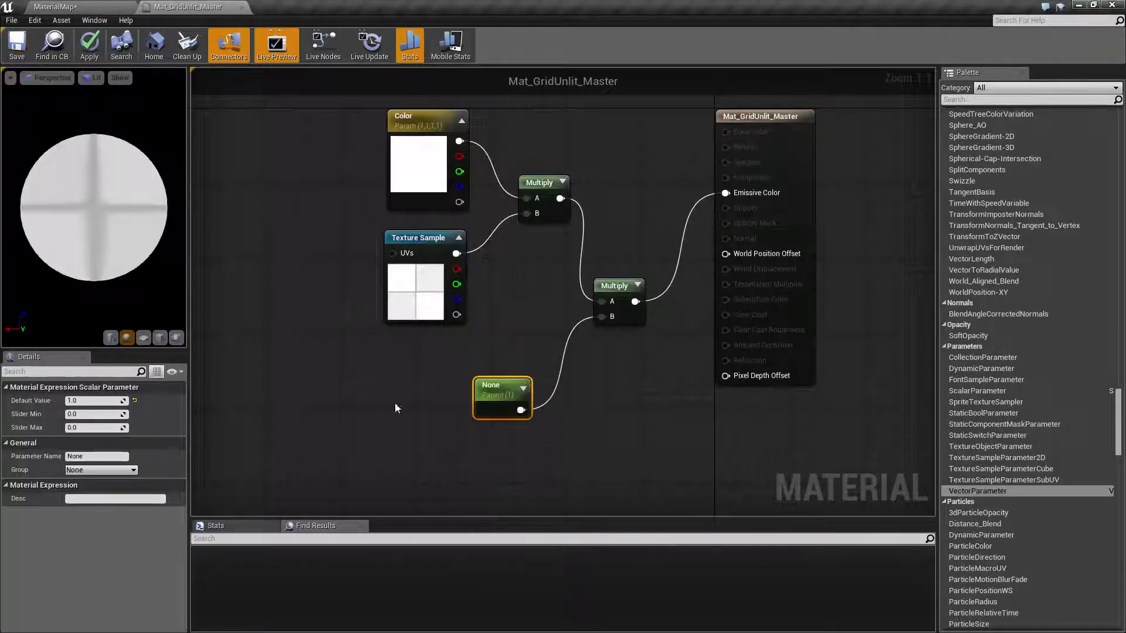
{"action": "left_click", "coordinate": [95, 455]}
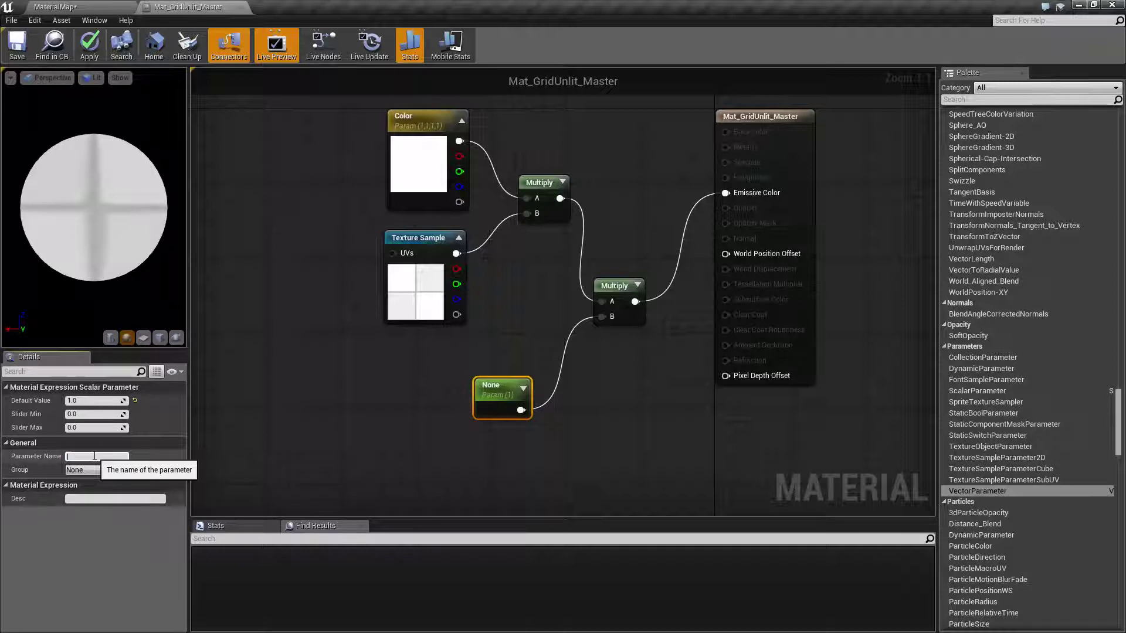
{"action": "type", "text": "Emissive Mutliplier"}
{"action": "key", "text": "Return"}
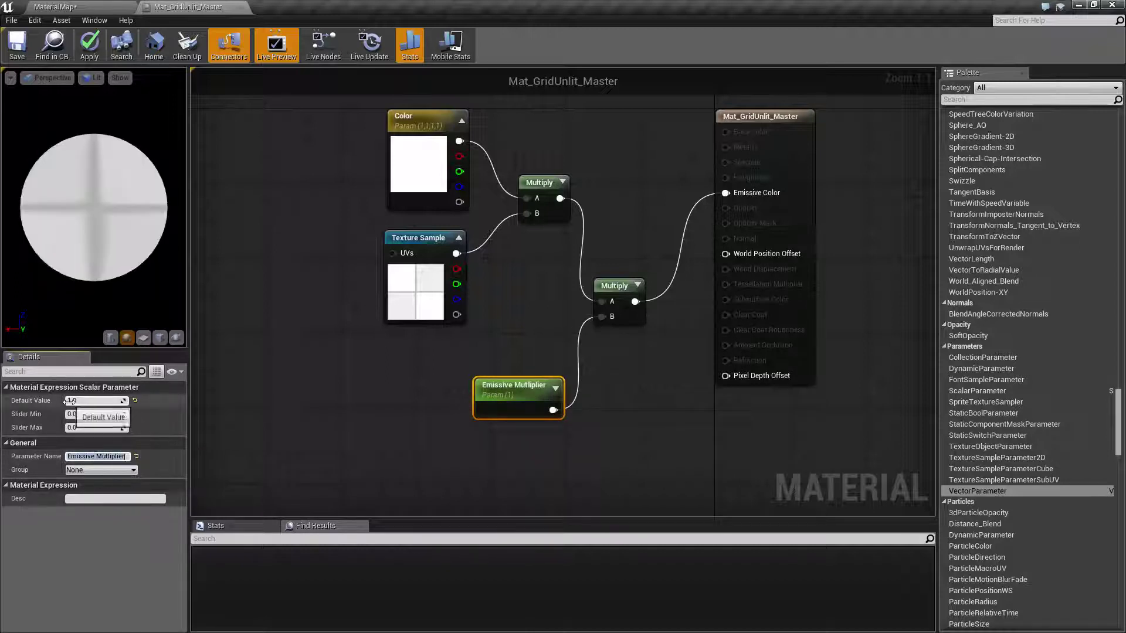
{"action": "left_click_drag", "start_coordinate": [521, 403], "coordinate": [443, 406]}
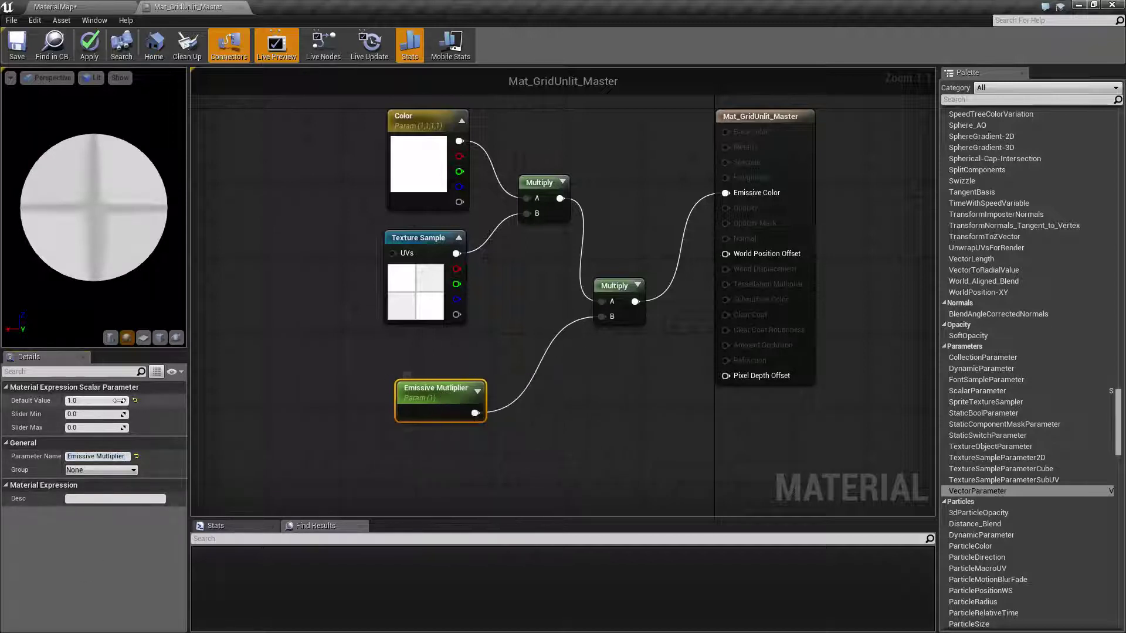
Set the Emissive Mutliplier slider maximum to 5 and save the master material.
{"action": "left_click", "coordinate": [91, 414]}
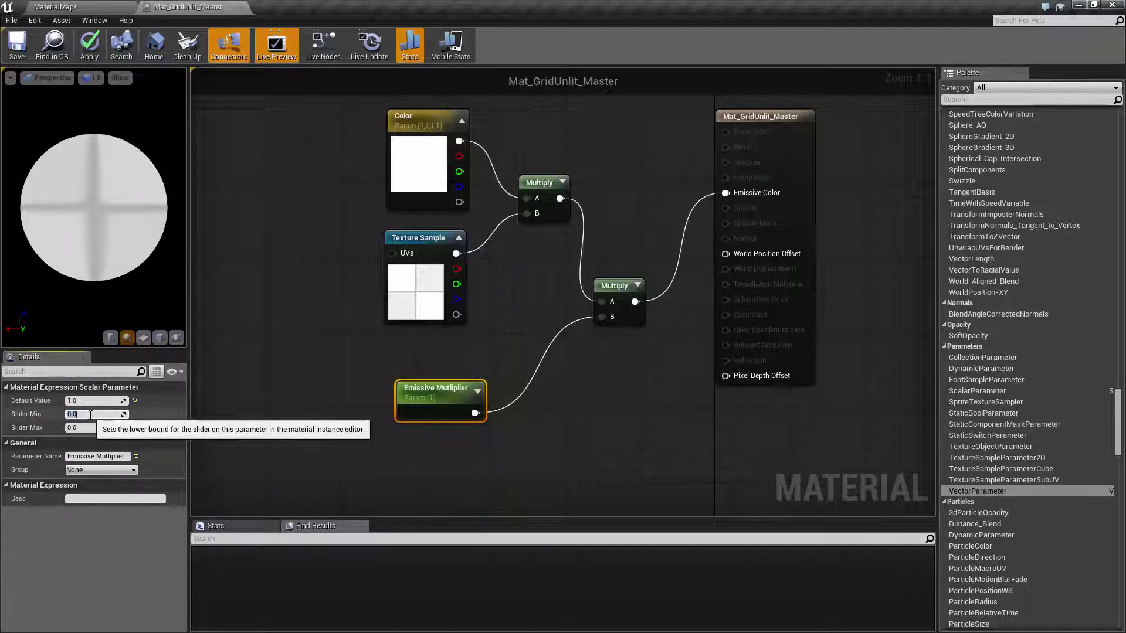
{"action": "left_click", "coordinate": [85, 427]}
{"action": "type", "text": "5"}
{"action": "key", "text": "Return"}
{"action": "left_click", "coordinate": [17, 46]}
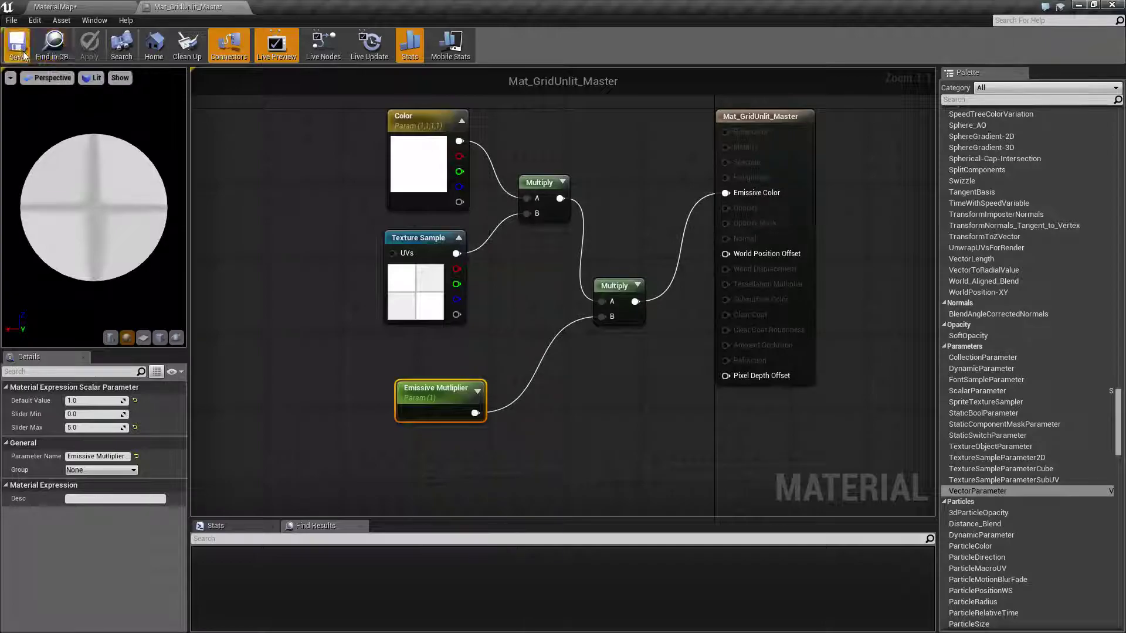
Apply Mat_GridUnlit_Blue to the floor, override its Emissive Mutliplier to 5.0, and save it.
{"action": "left_click", "coordinate": [94, 7]}
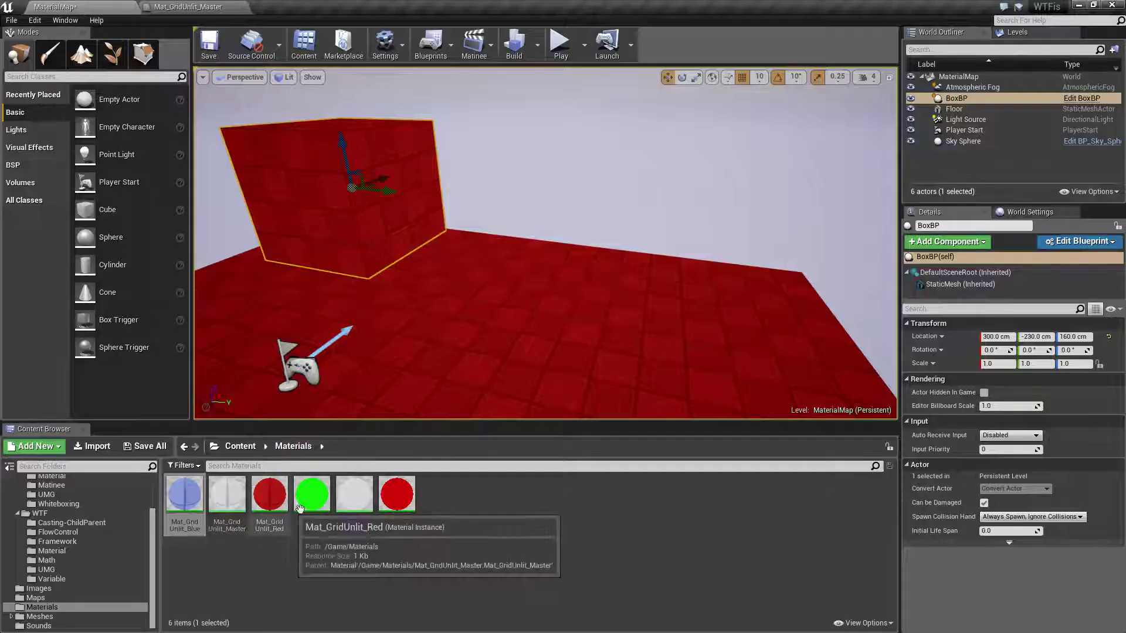
{"action": "left_click_drag", "start_coordinate": [181, 501], "coordinate": [552, 315]}
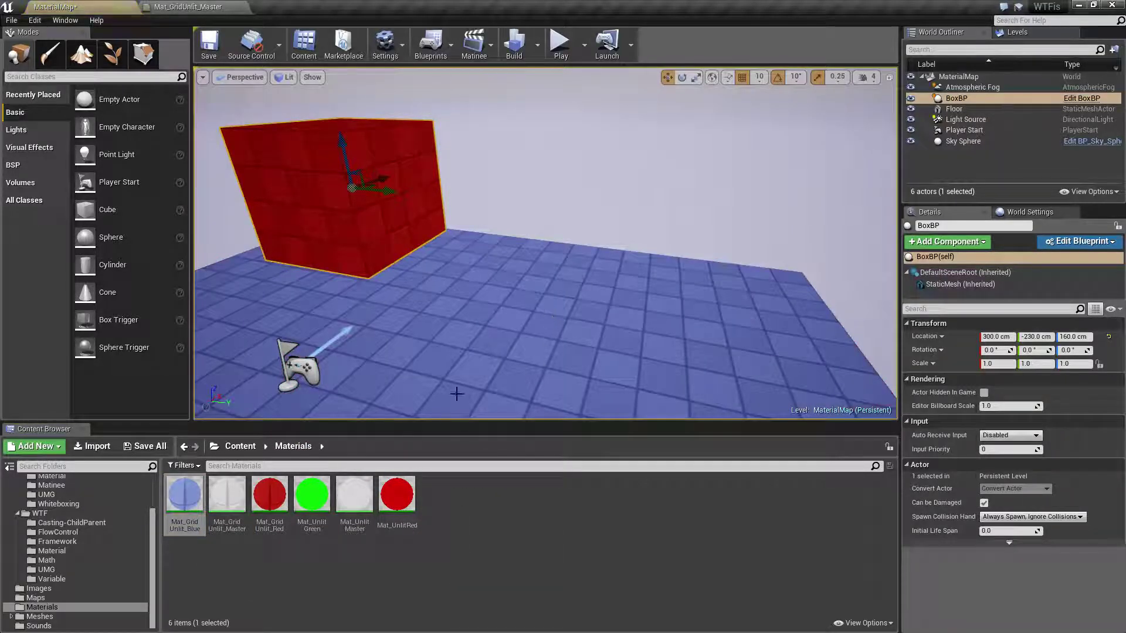
{"action": "double_click", "coordinate": [197, 498]}
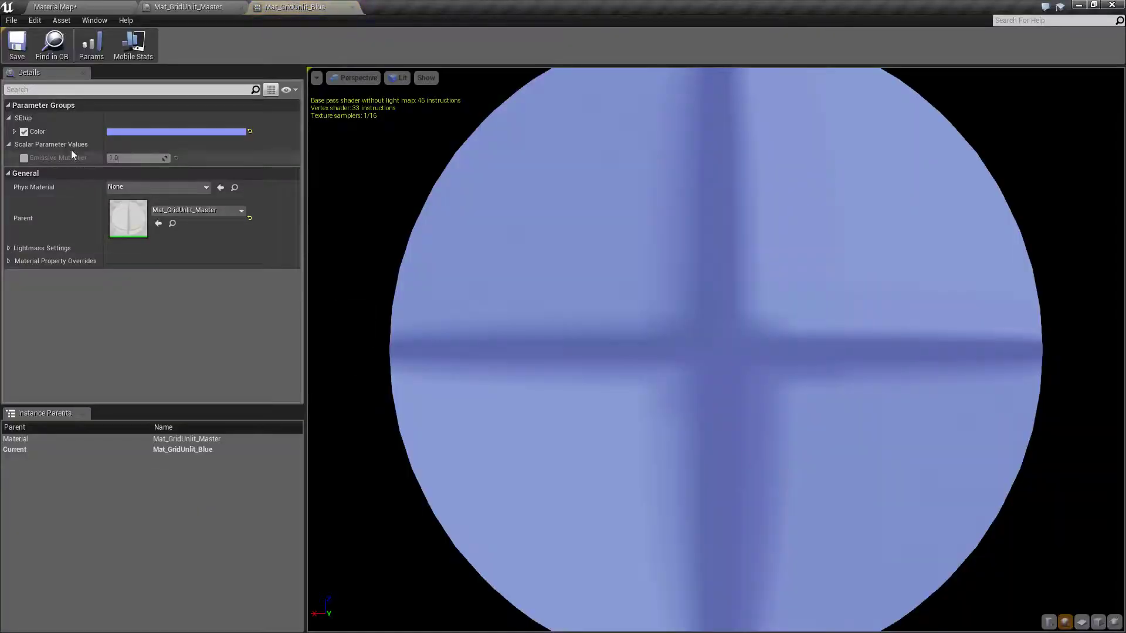
{"action": "left_click", "coordinate": [25, 157]}
{"action": "left_click_drag", "start_coordinate": [135, 158], "coordinate": [176, 158]}
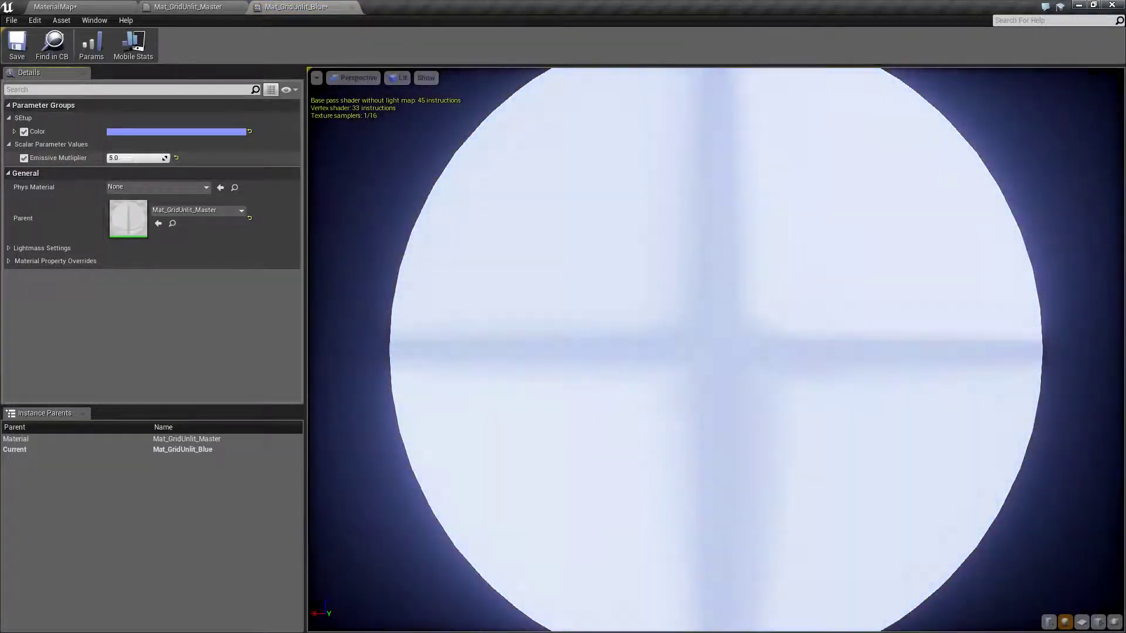
{"action": "left_click", "coordinate": [16, 47]}
Inspect the glowing floor and box in the level, checking the blue instance and master material.
{"action": "left_click", "coordinate": [56, 7]}
{"action": "right_click_drag", "start_coordinate": [595, 316], "coordinate": [595, 316]}
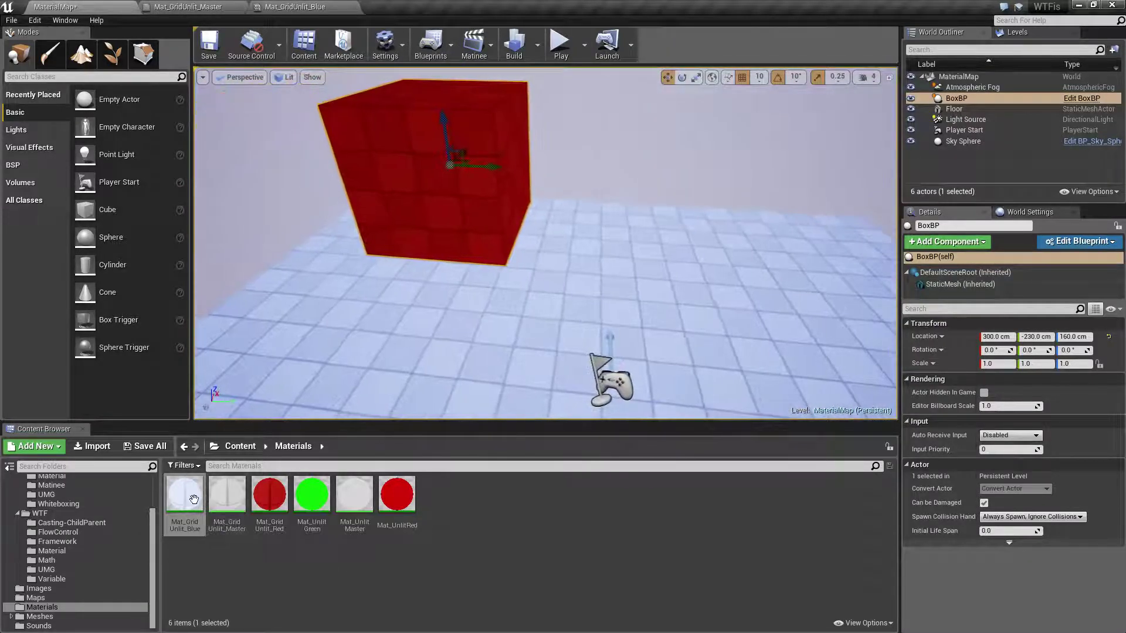
{"action": "right_click_drag", "start_coordinate": [518, 330], "coordinate": [518, 330]}
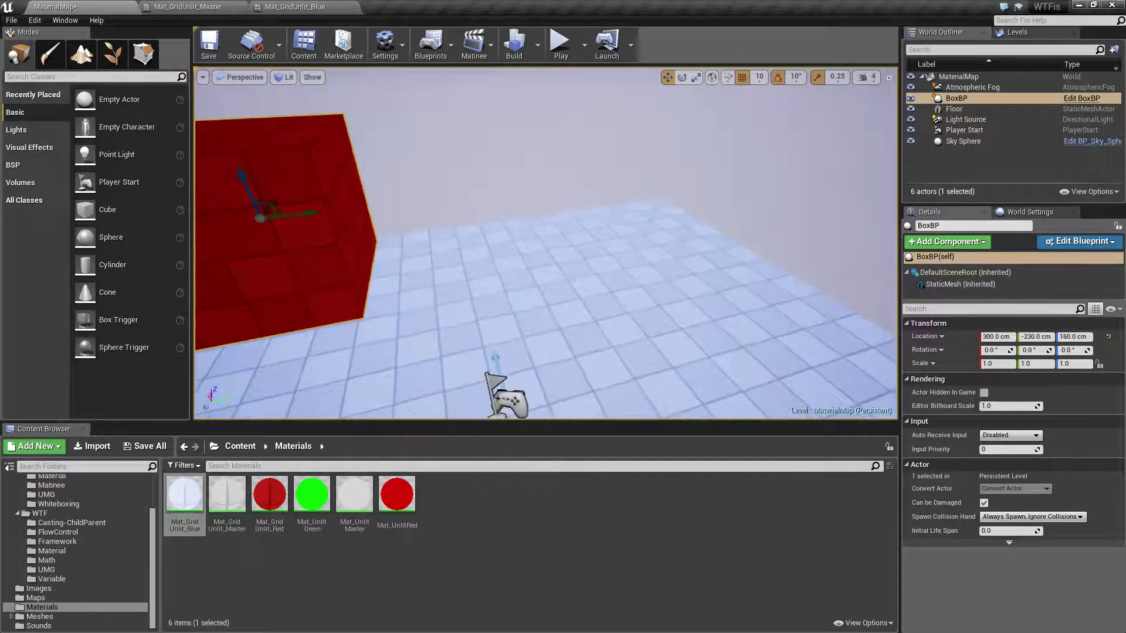
{"action": "double_click", "coordinate": [184, 496]}
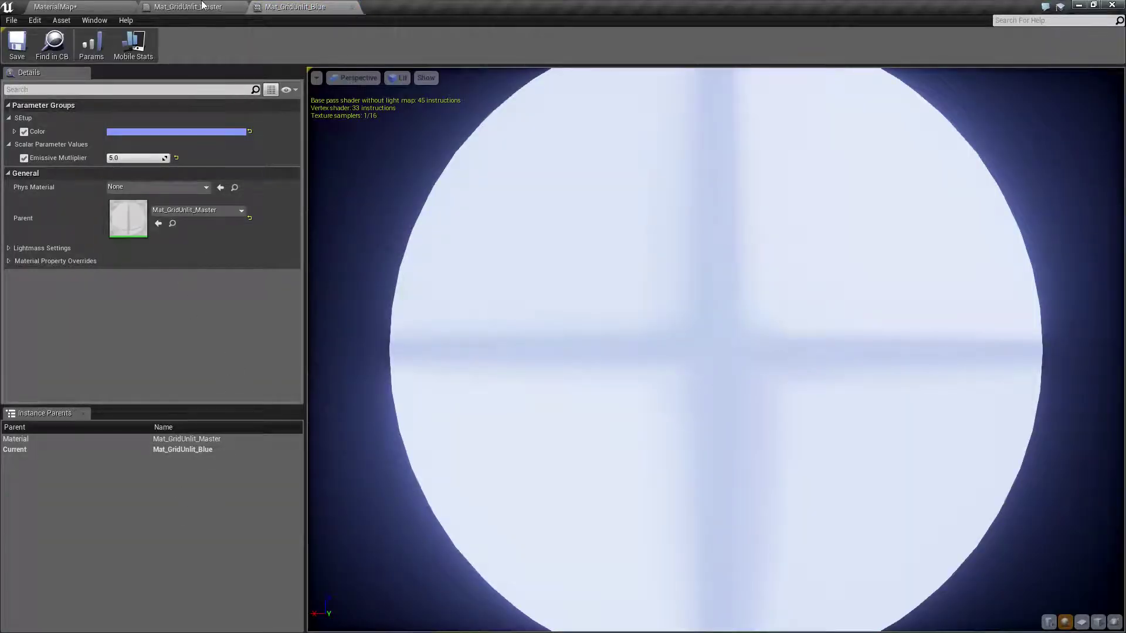
{"action": "left_click", "coordinate": [193, 6]}
{"action": "left_click", "coordinate": [100, 3]}
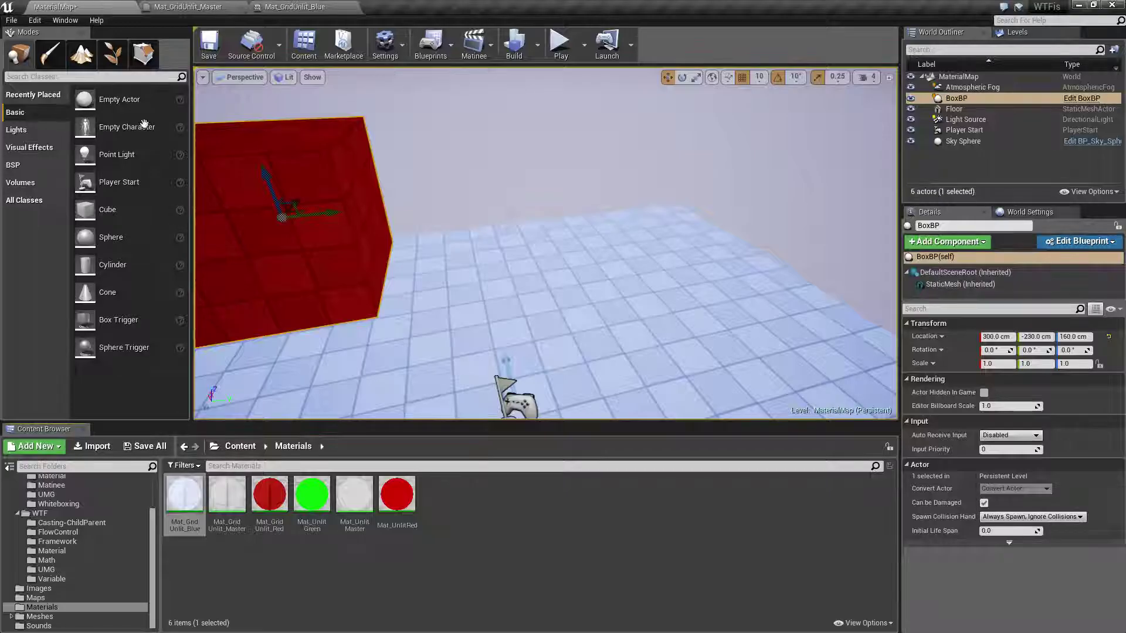
{"action": "right_click_drag", "start_coordinate": [729, 308], "coordinate": [651, 309]}
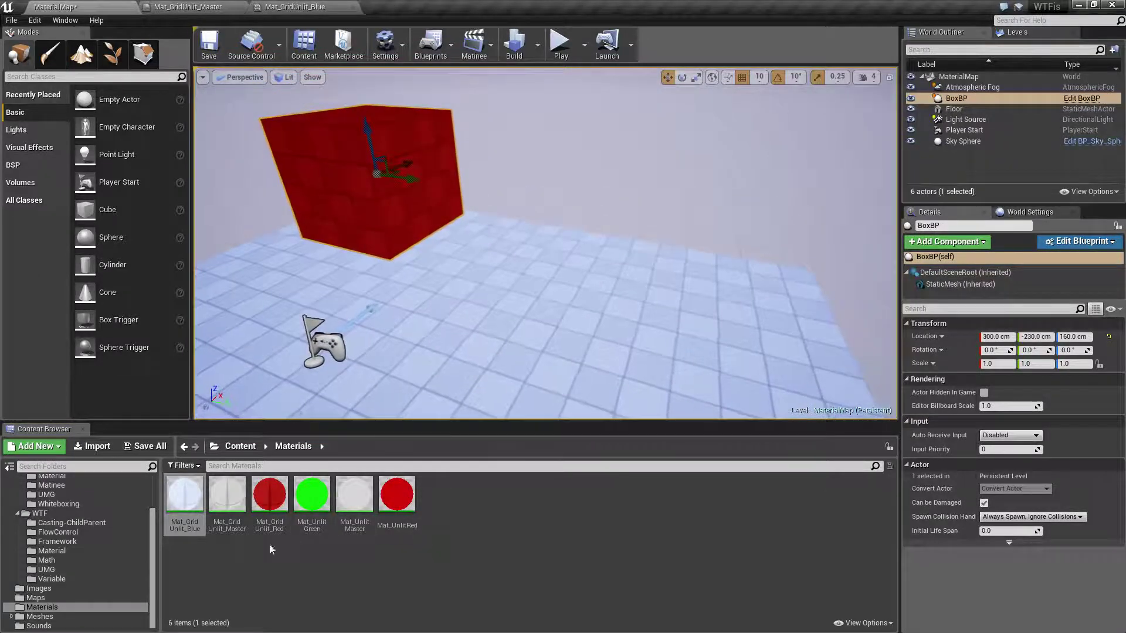
{"action": "left_click", "coordinate": [229, 499]}
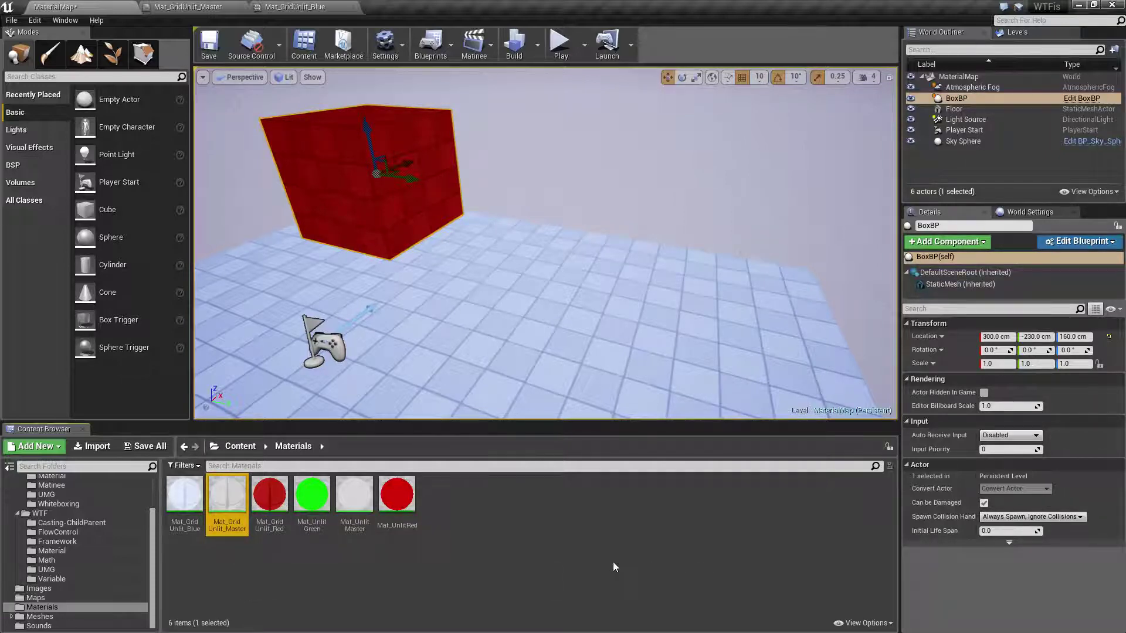
Lower Mat_GridUnlit_Blue's Emissive Mutliplier to about 1.28, save, and check the floor.
{"action": "mouse_move", "coordinate": [540, 389]}
{"action": "right_mouse_down"}
{"action": "mouse_move", "coordinate": [528, 406]}
{"action": "mouse_move", "coordinate": [527, 389]}
{"action": "right_mouse_up"}
{"action": "double_click", "coordinate": [226, 495]}
{"action": "right_click_drag", "start_coordinate": [652, 447], "coordinate": [671, 473]}
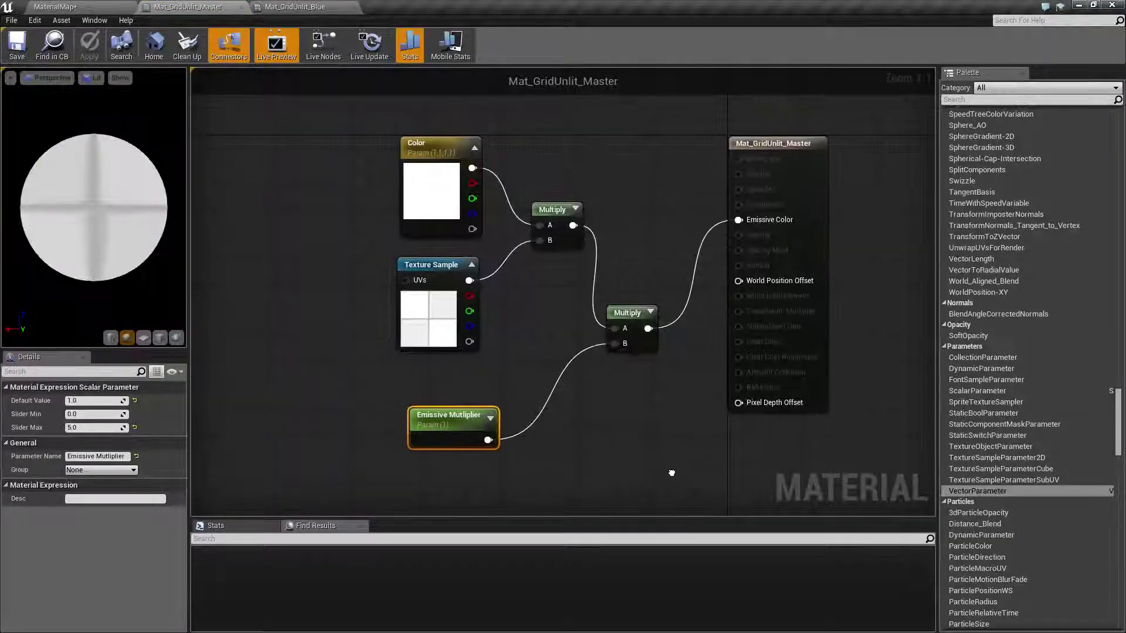
{"action": "left_click", "coordinate": [293, 7]}
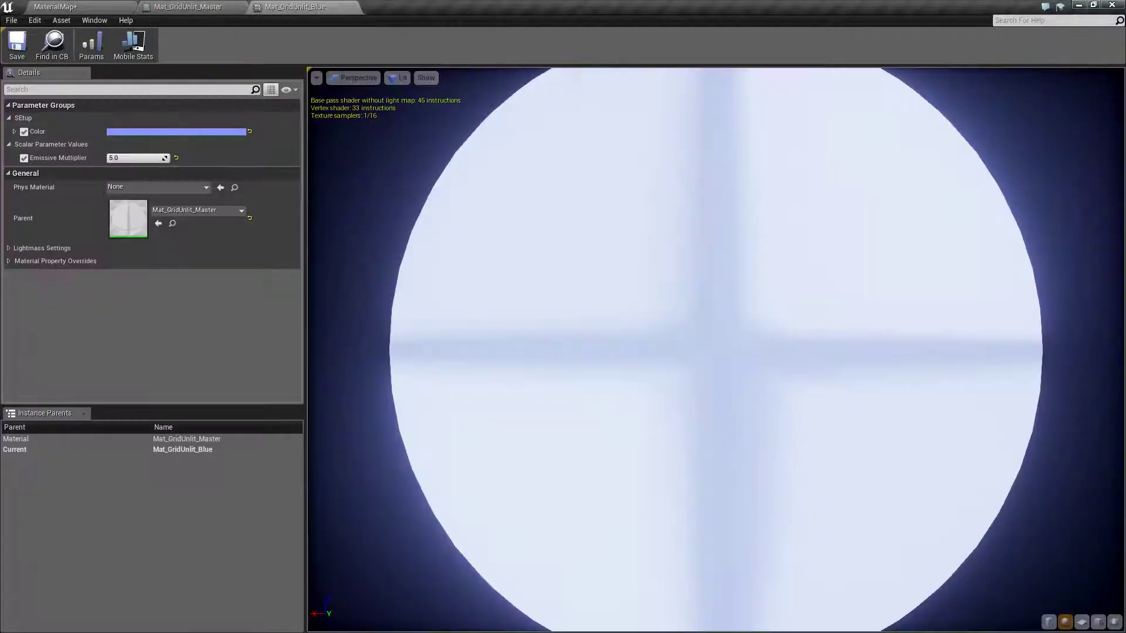
{"action": "left_click_drag", "start_coordinate": [121, 158], "coordinate": [76, 158]}
{"action": "left_click", "coordinate": [17, 44]}
{"action": "left_click", "coordinate": [55, 7]}
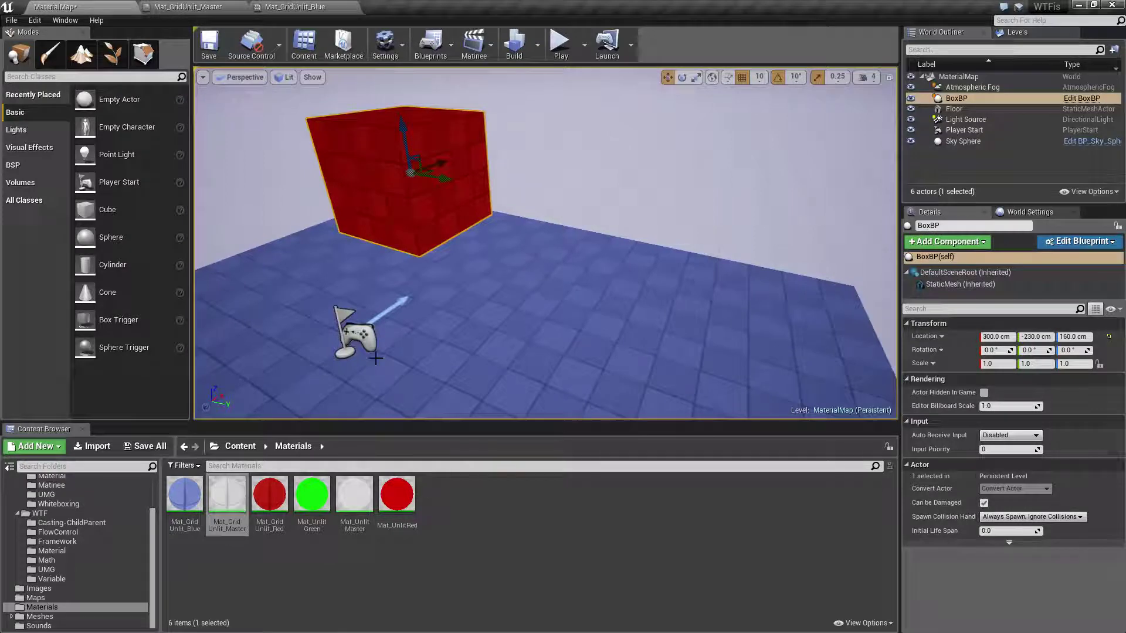
{"action": "left_click", "coordinate": [499, 546]}
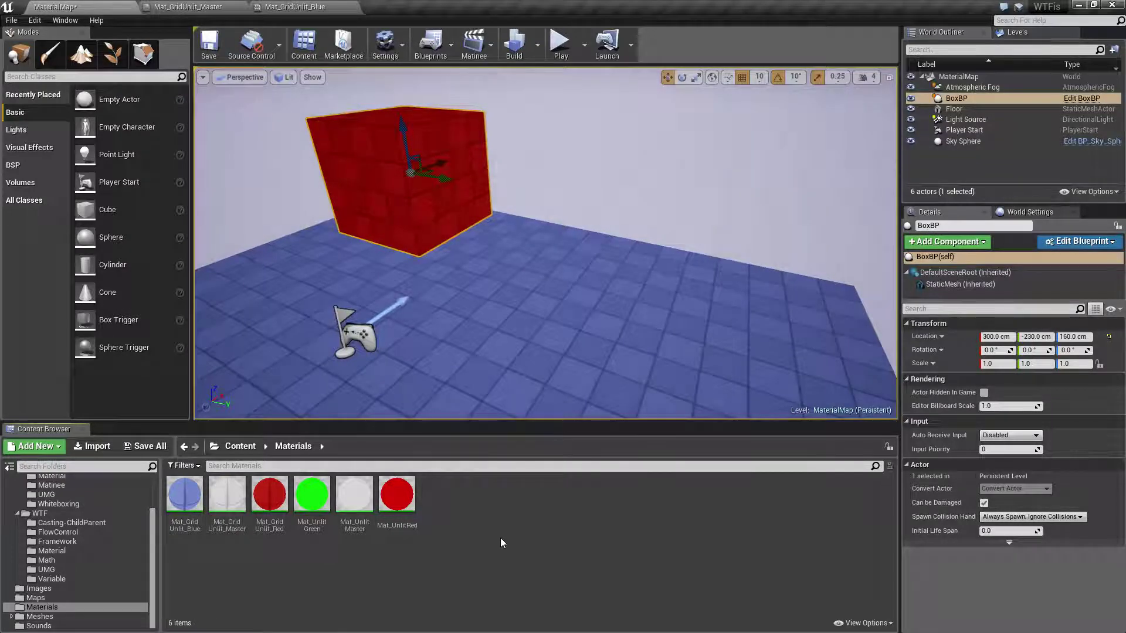